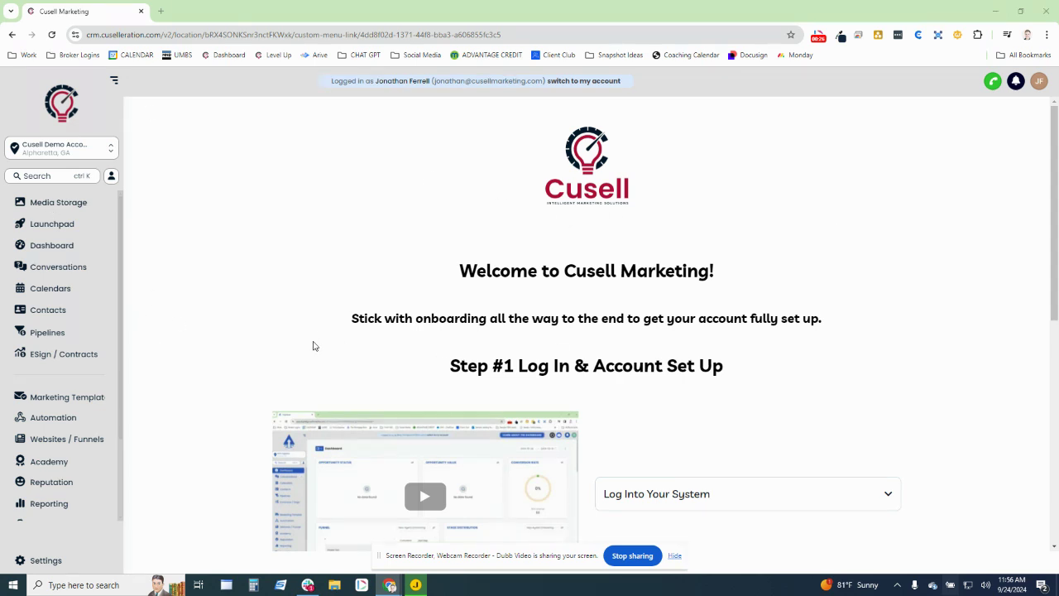
- Open the Calendars page, showing the Sep 22–28, 2024 week view
left_click(69, 296)
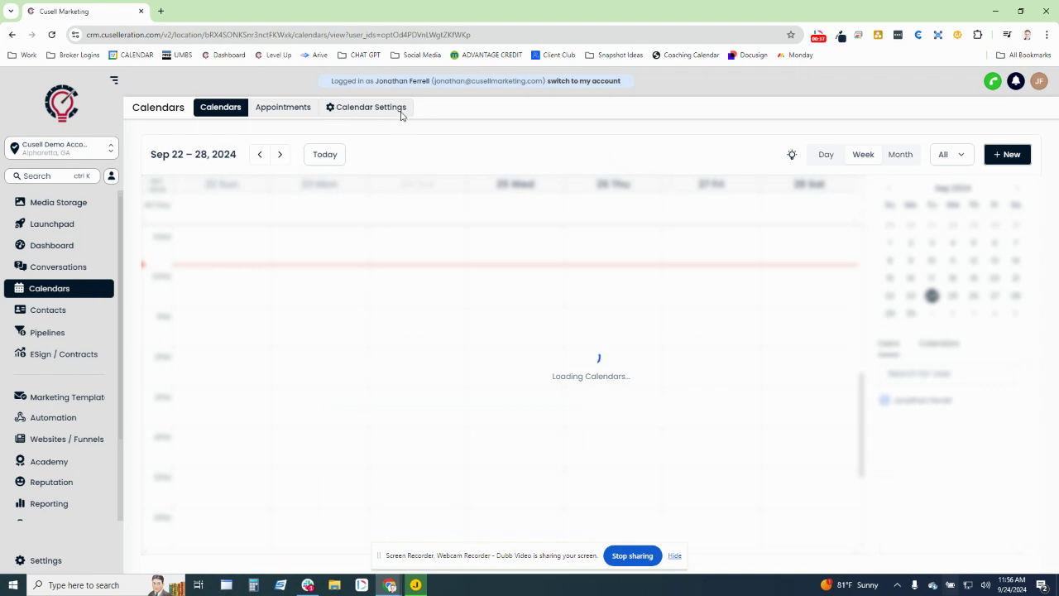
- From Calendar Settings, create a new calendar of type Personal Booking
left_click(338, 115)
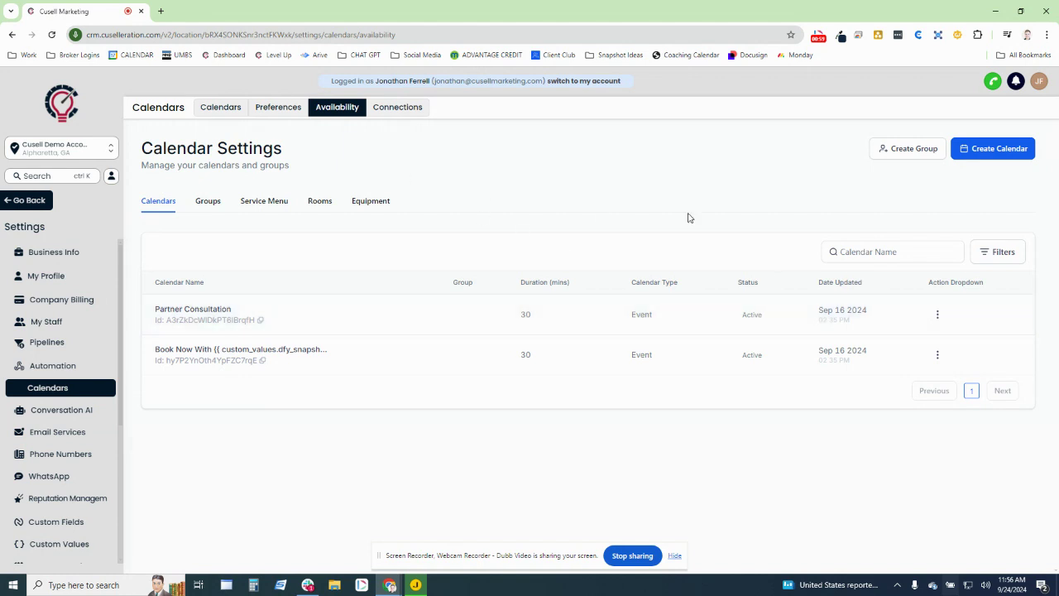
left_click(986, 151)
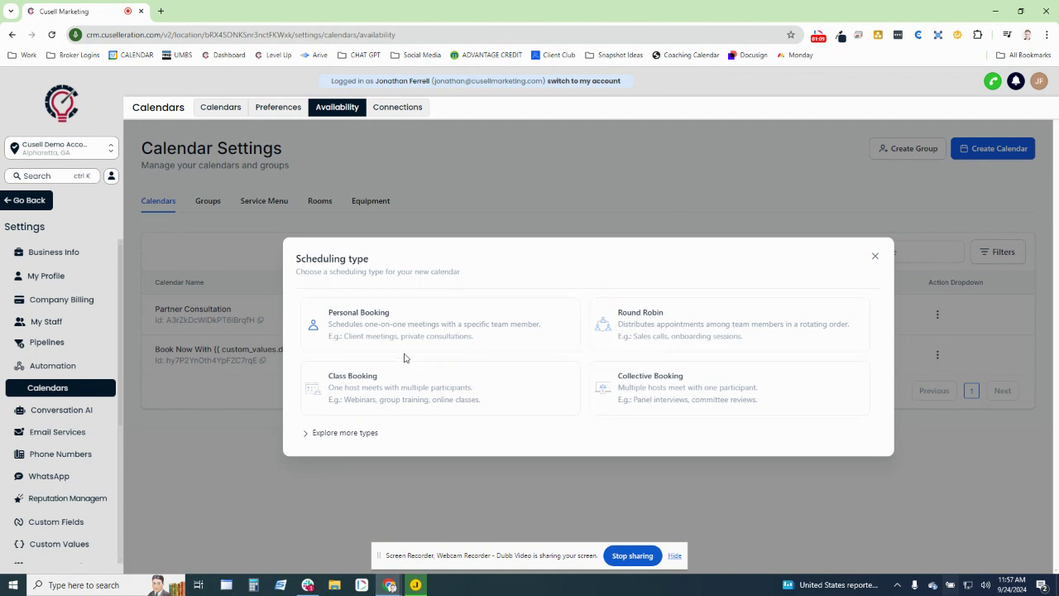
left_click(360, 317)
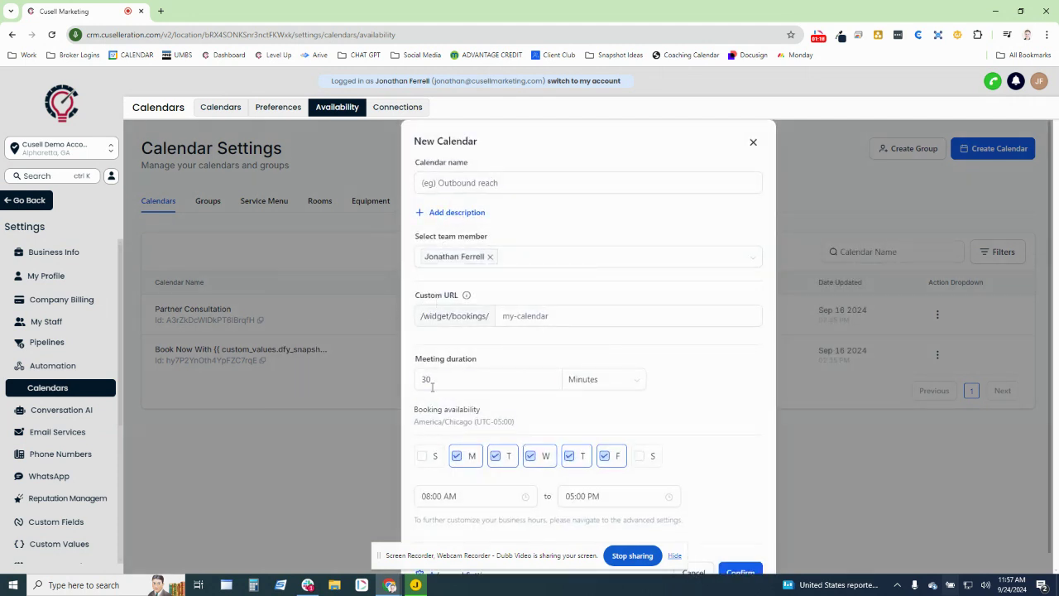
- Enter the 'Book With' calendar name and replace the taken 'book' slug with book-with-jz
left_click(432, 182)
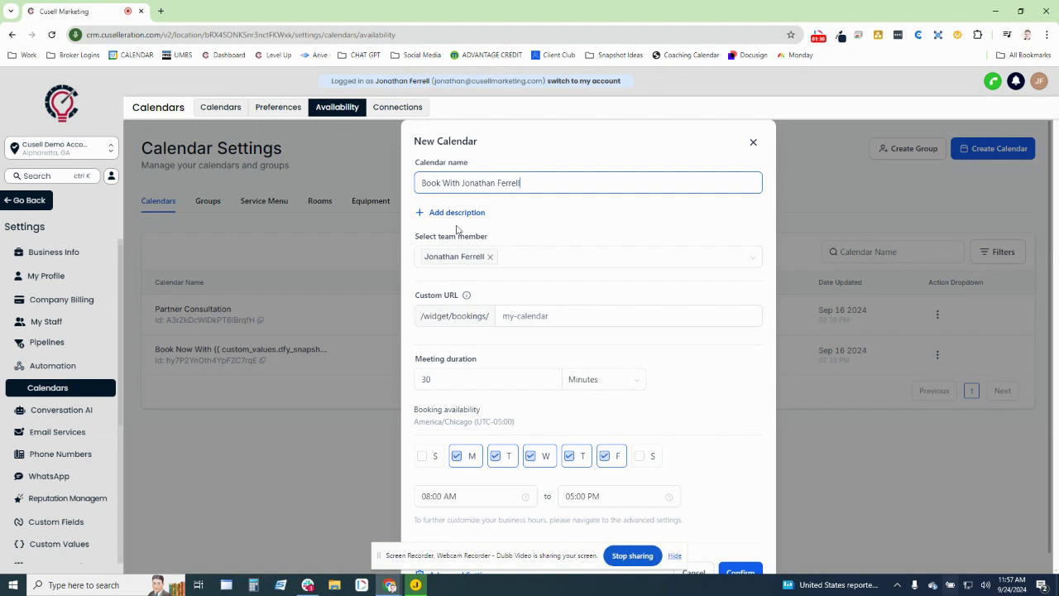
left_click(521, 314)
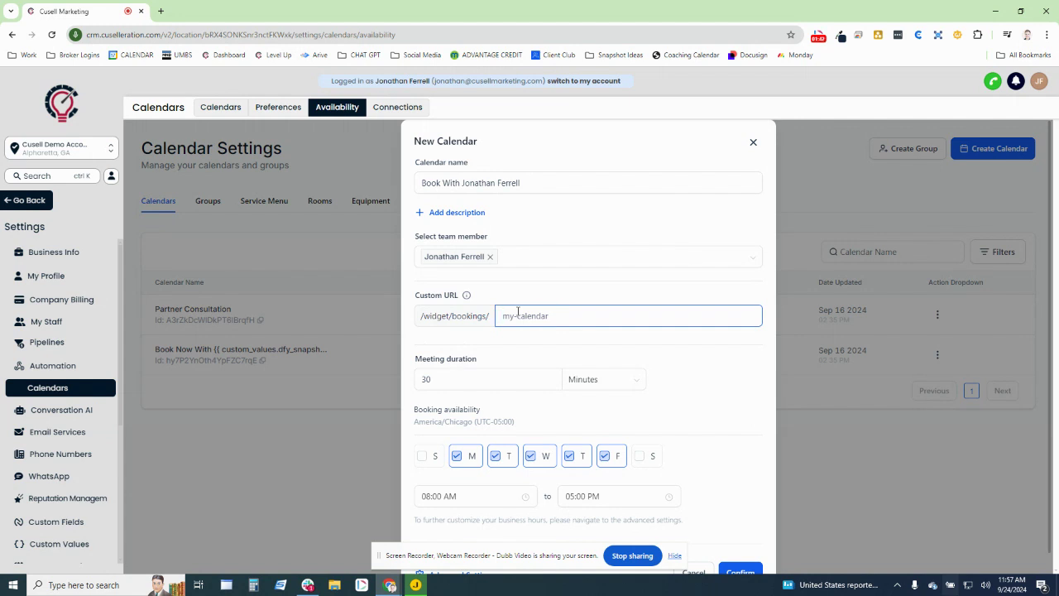
type("book")
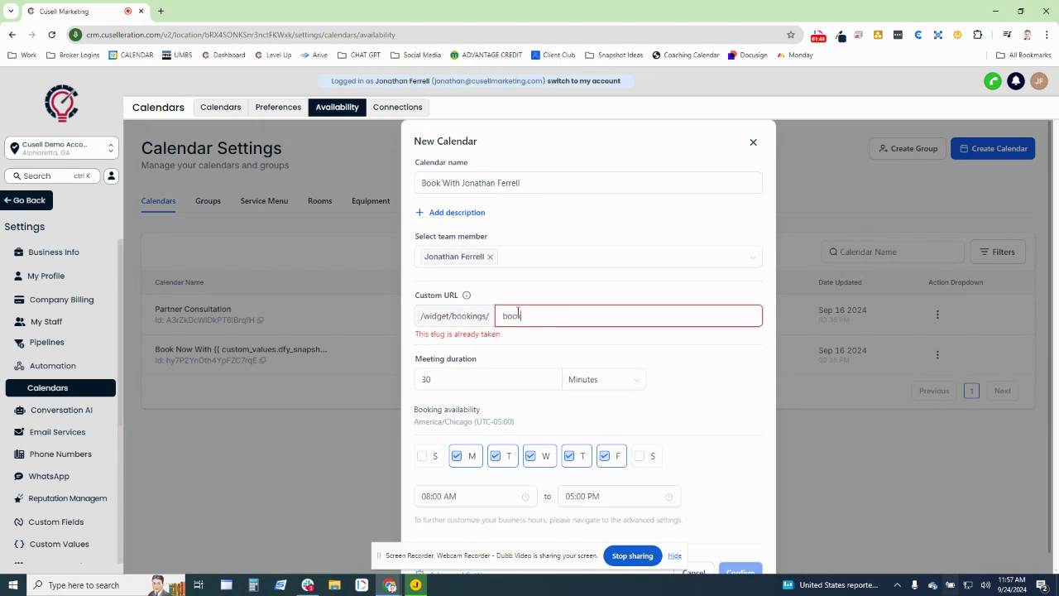
left_click_drag(569, 339, 455, 328)
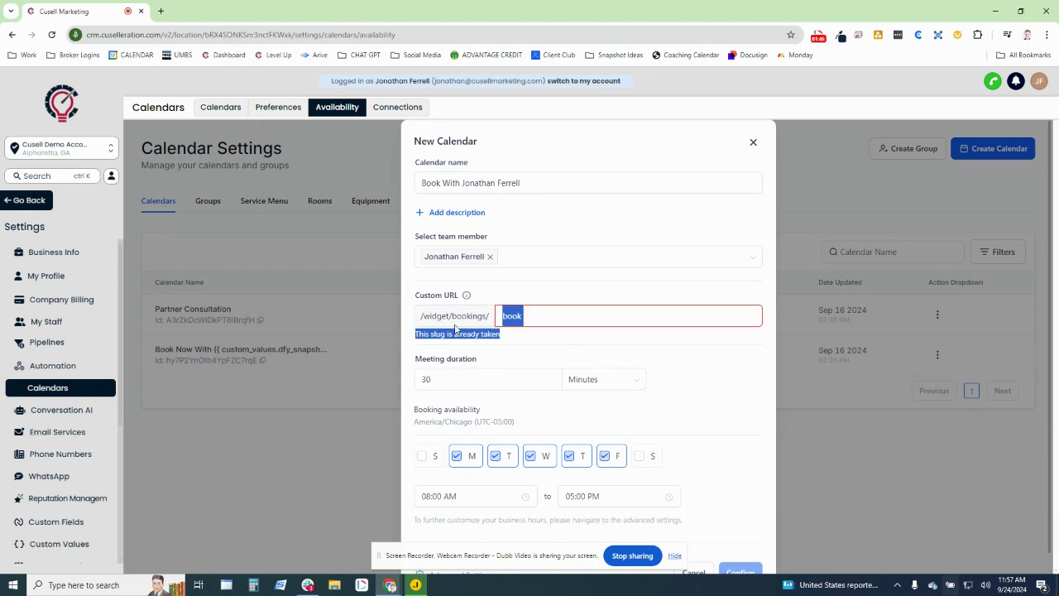
left_click(520, 339)
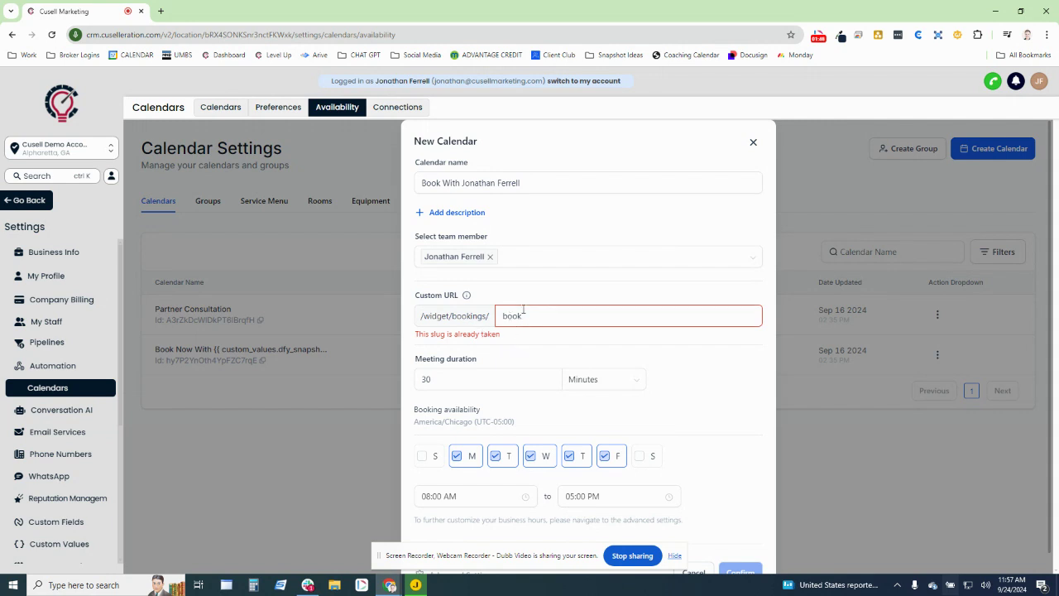
left_click(556, 311)
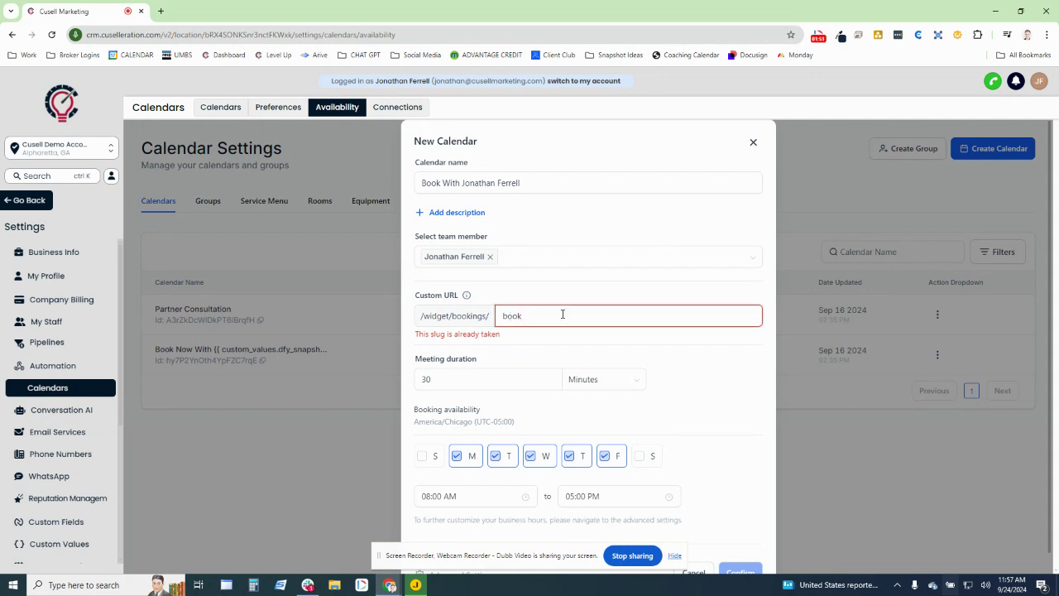
type("-with-jz")
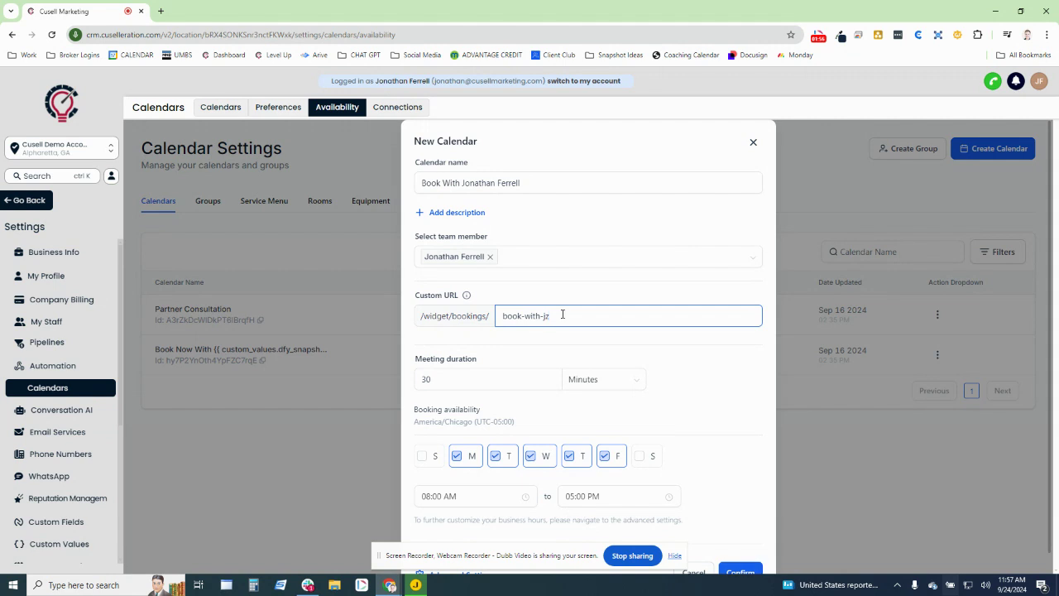
left_click(721, 348)
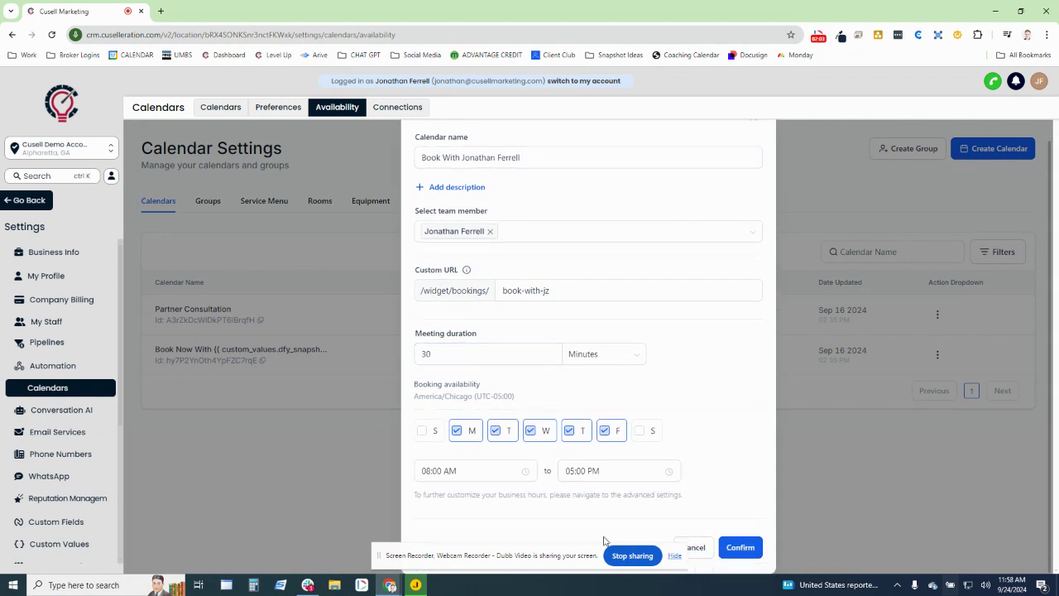
scroll(579, 546, "down", 1)
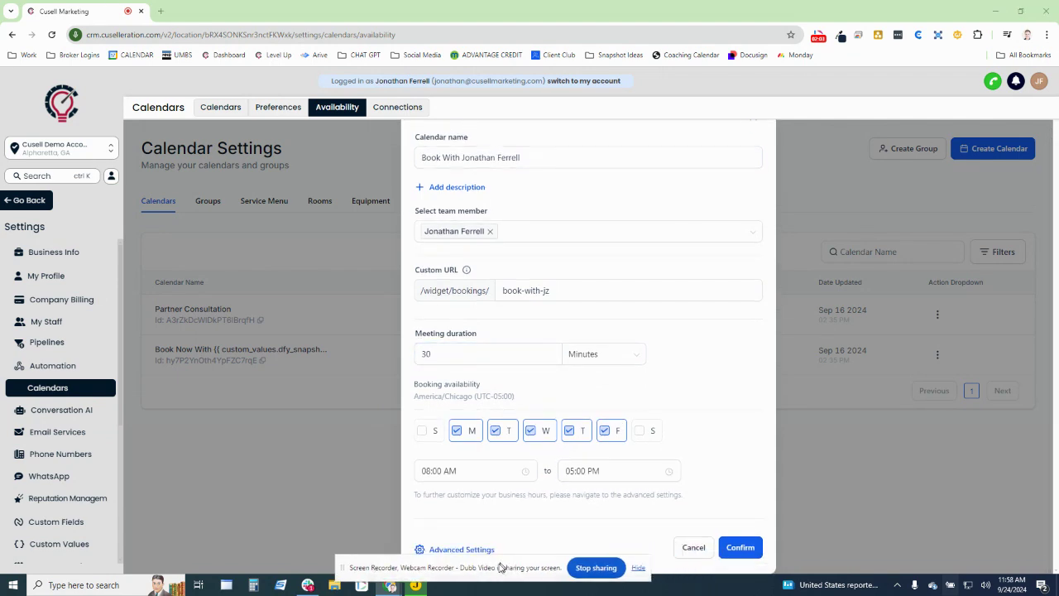
- Open Advanced Settings to edit the new calendar's Meeting Details
left_click(447, 549)
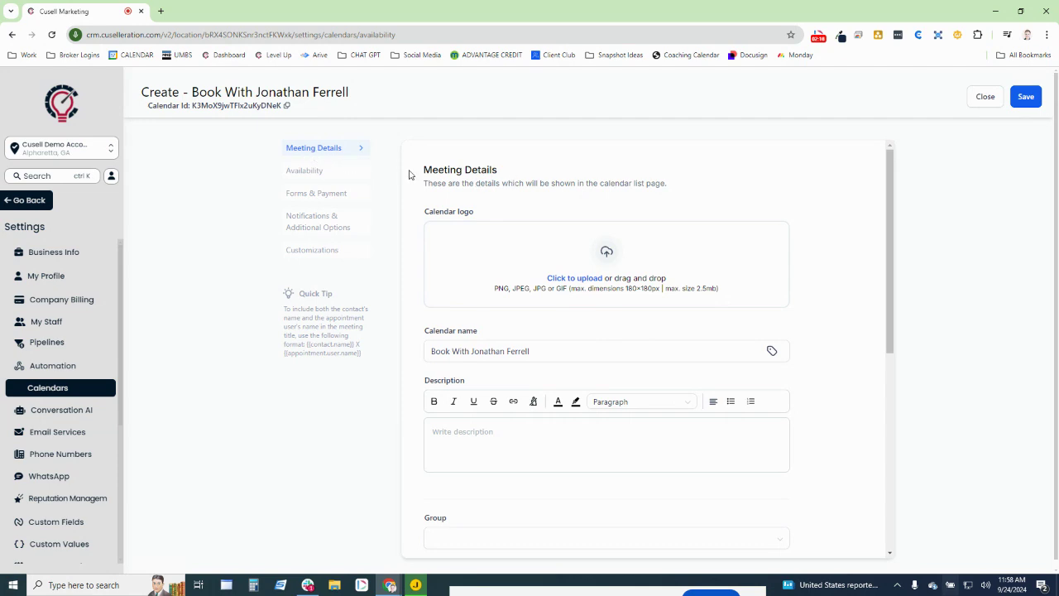
left_click_drag(480, 216, 407, 222)
left_click(433, 237)
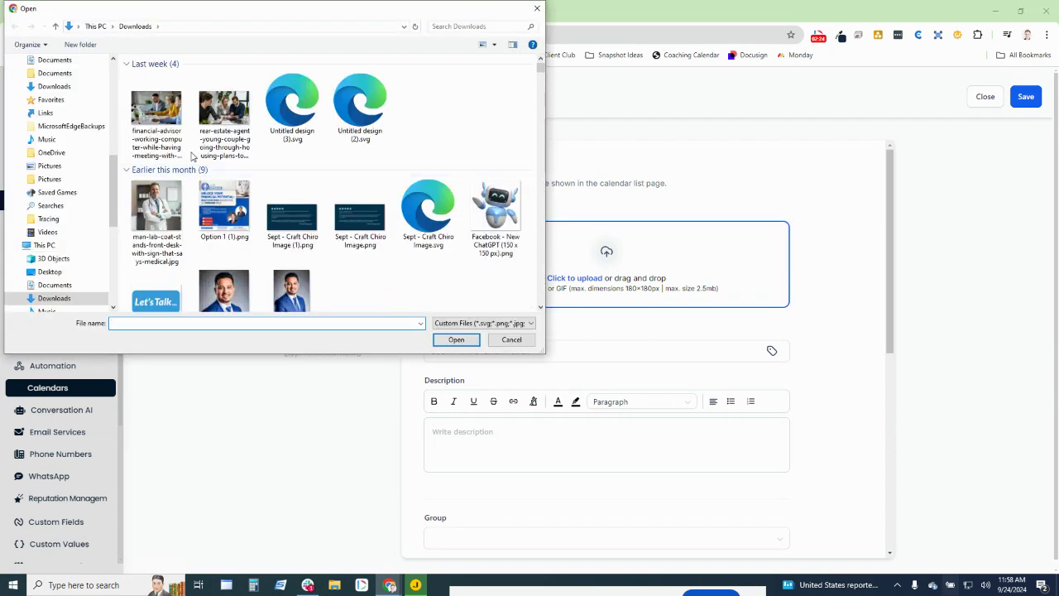
double_click(176, 212)
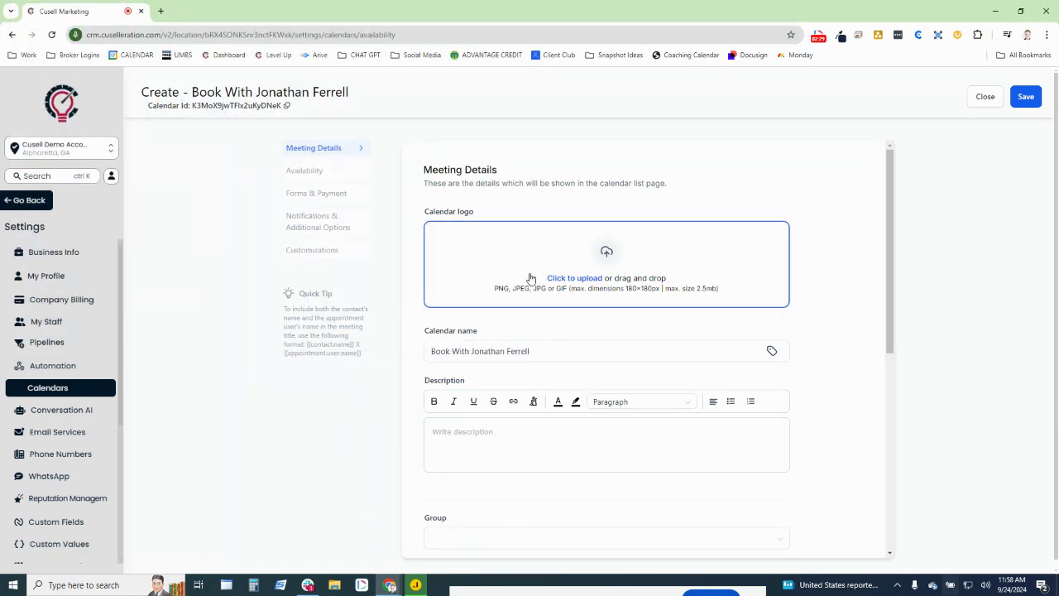
left_click(568, 279)
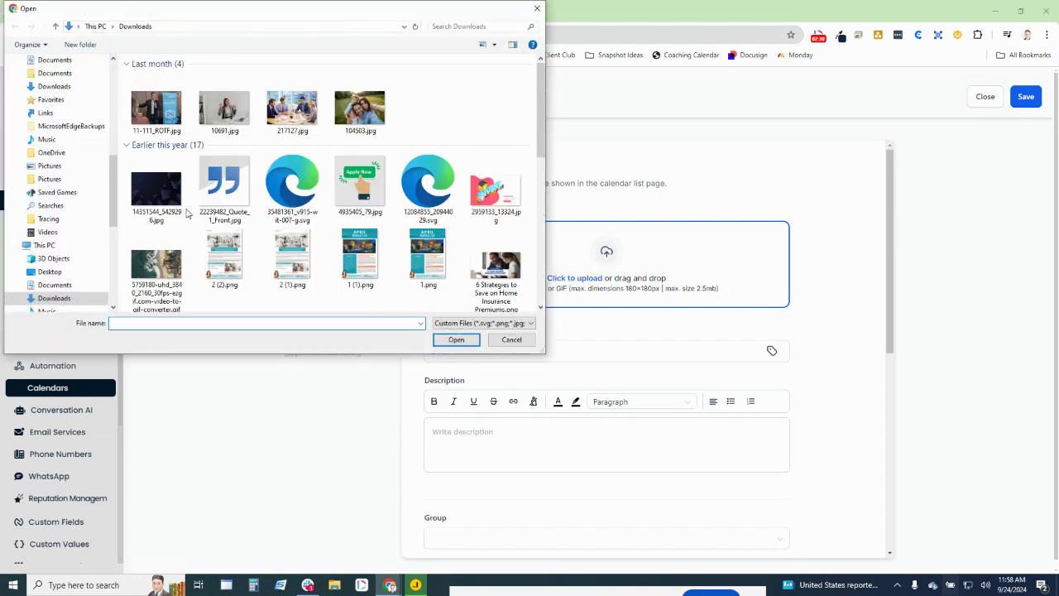
double_click(175, 213)
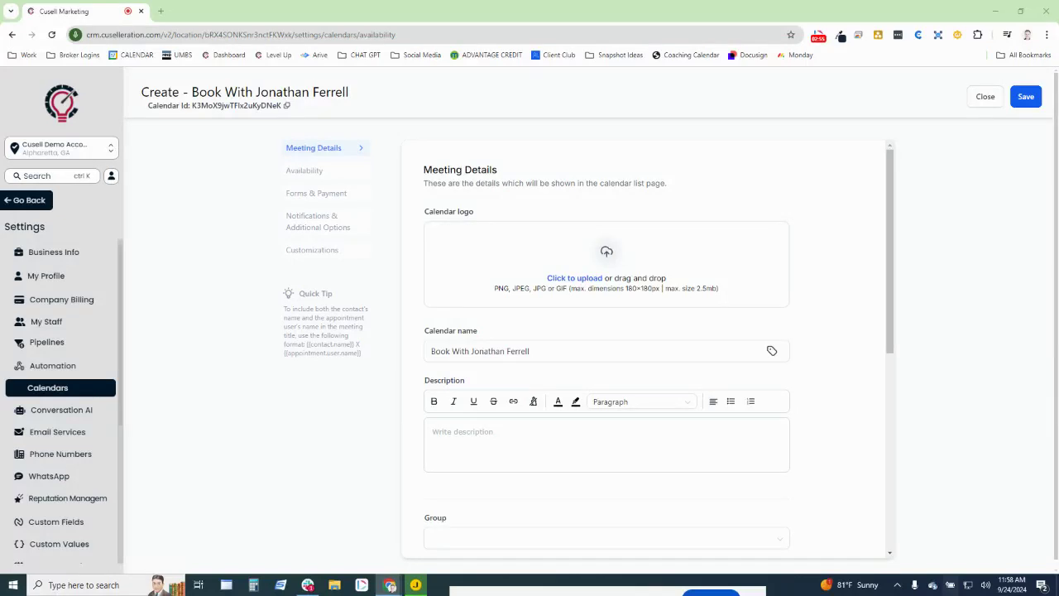
left_click_drag(644, 62, 621, 19)
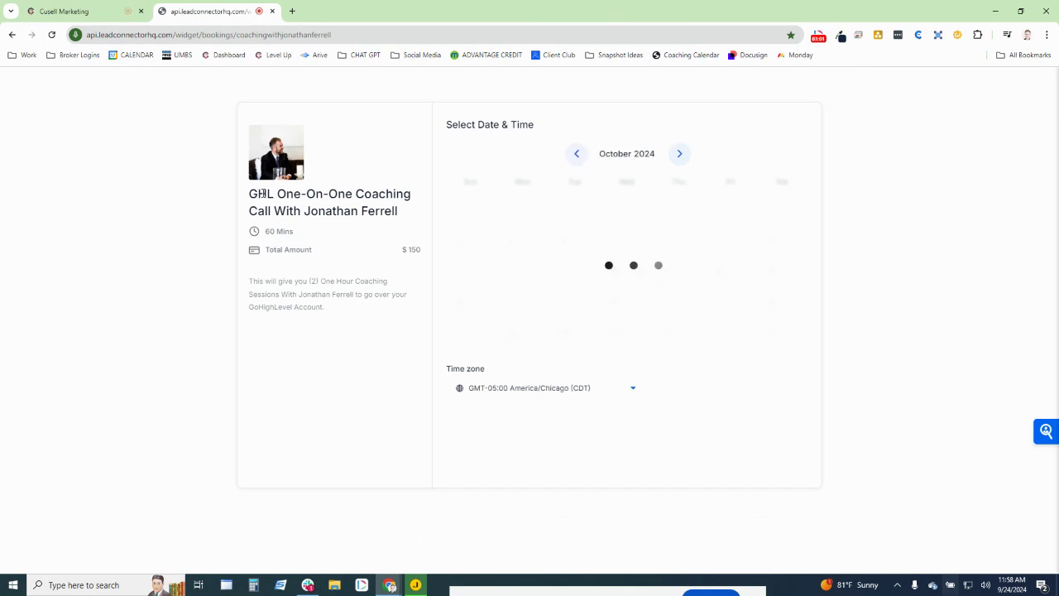
- Pop the coaching booking preview out into its own window, then minimize it
left_click_drag(249, 194, 408, 221)
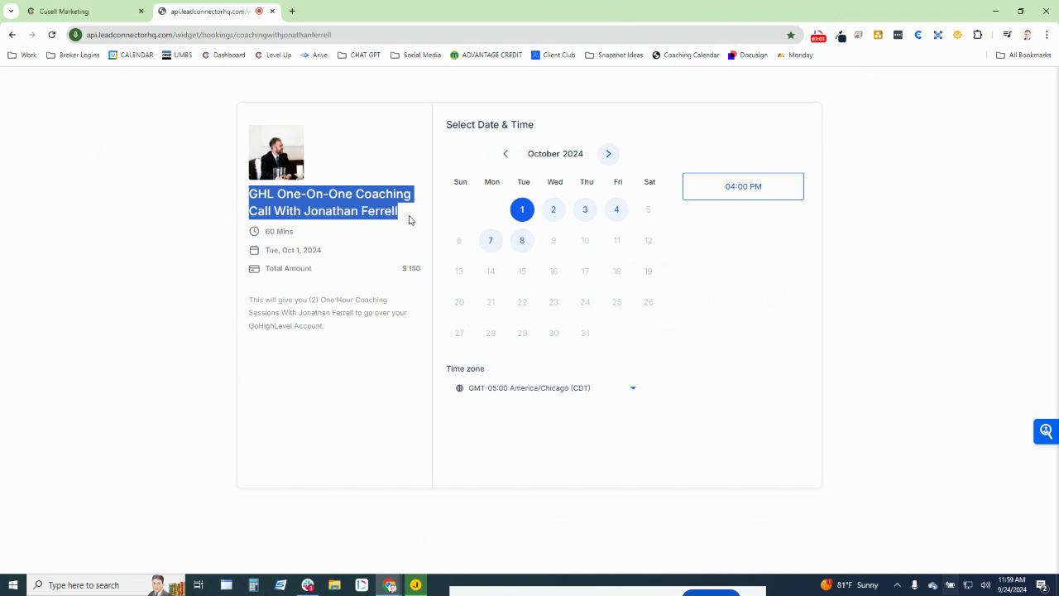
left_click(408, 220)
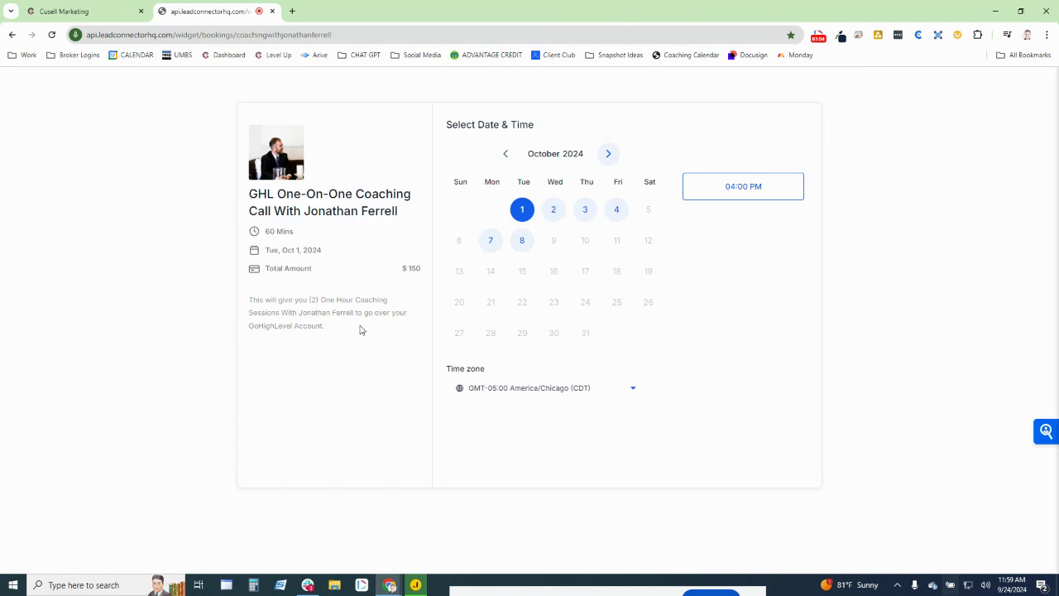
left_click_drag(324, 327, 236, 307)
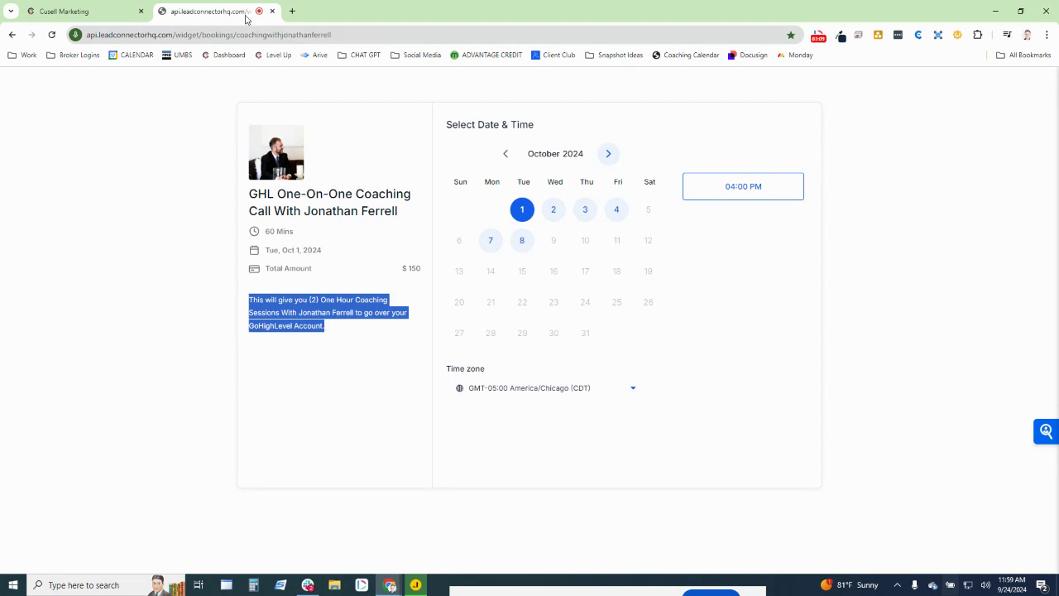
left_click_drag(243, 15, 1058, 248)
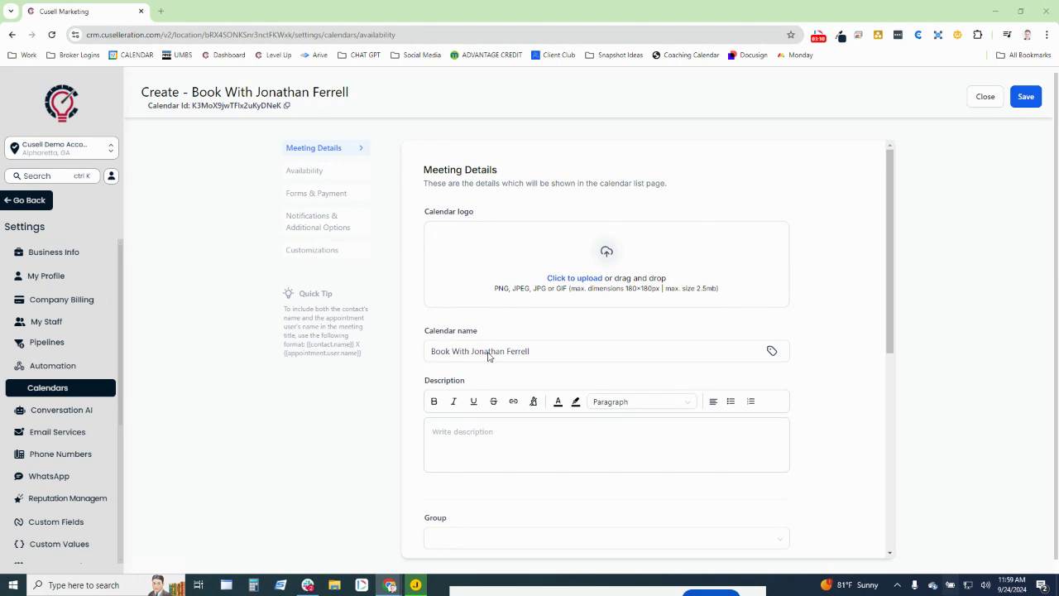
left_click_drag(1058, 91, 463, 37)
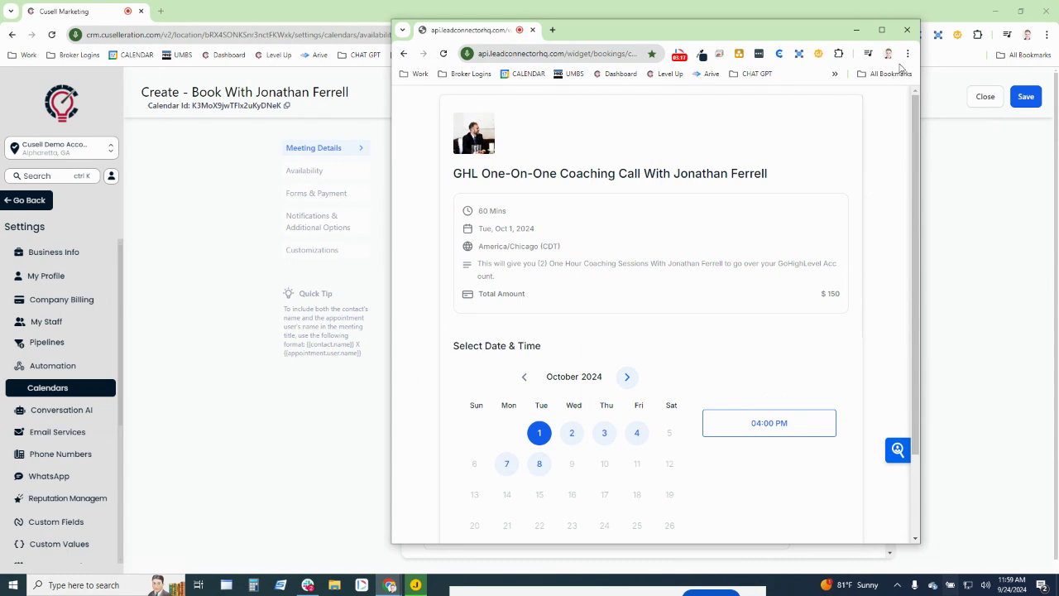
left_click(882, 29)
left_click_drag(332, 335, 245, 299)
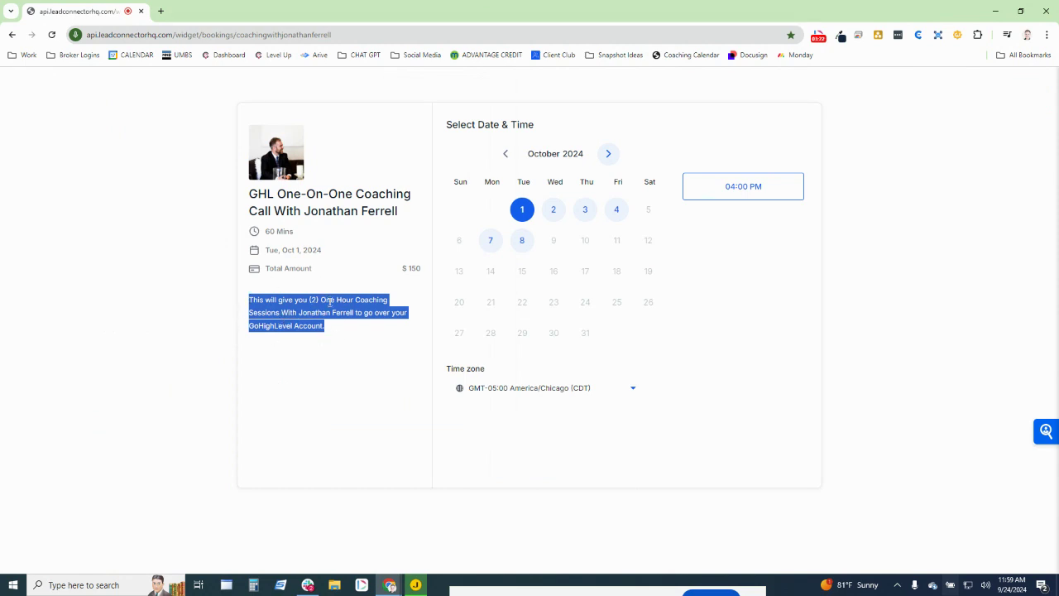
left_click_drag(291, 14, 296, 0)
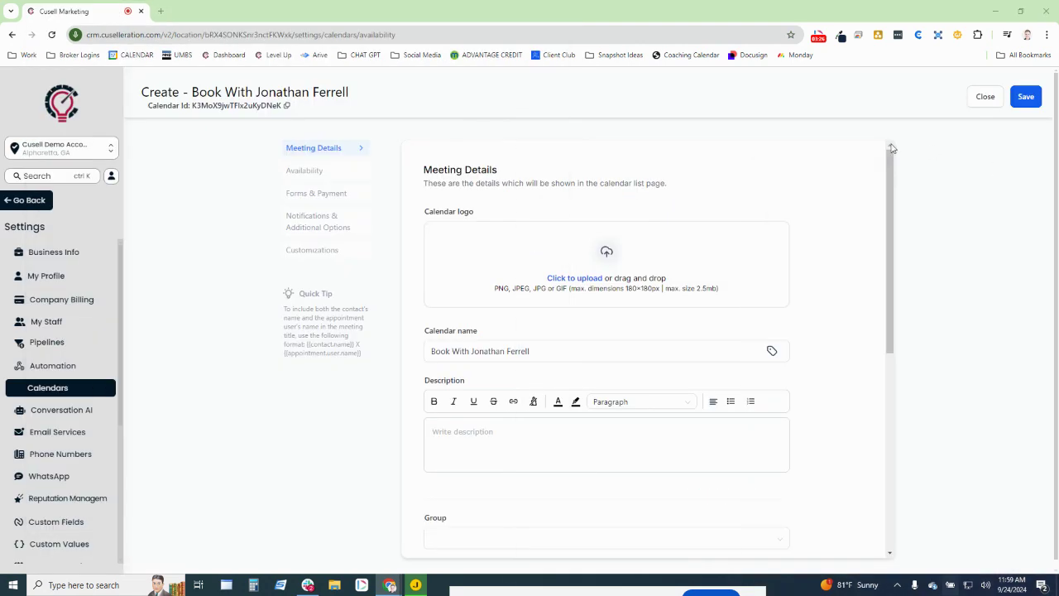
- Append ' / ', the host's name and 'New Meeting' after {{contact.name}} in the meeting invite title
scroll(817, 205, "down", 1)
scroll(815, 207, "down", 2)
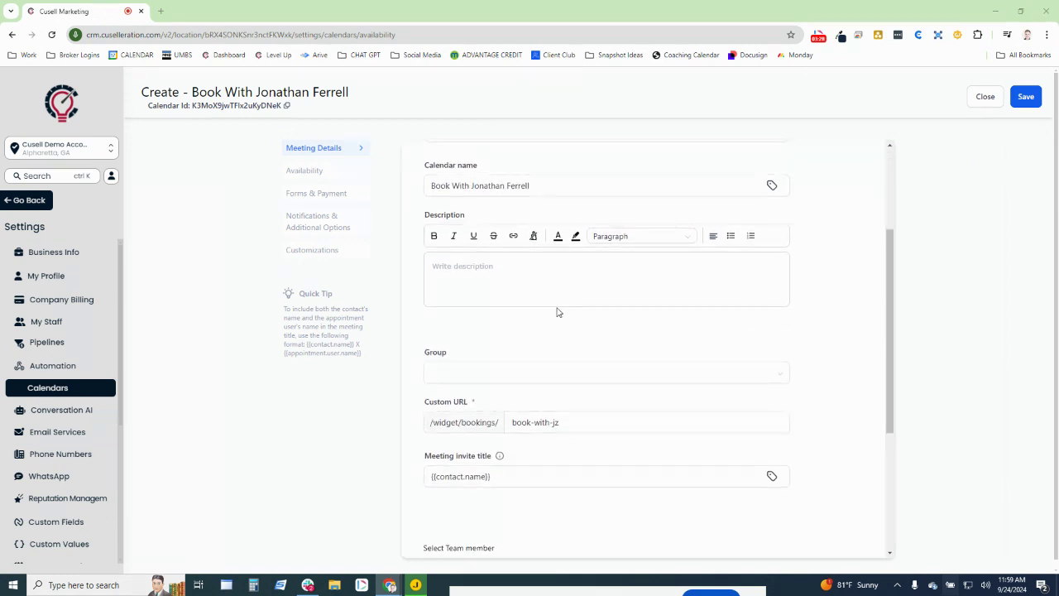
scroll(439, 358, "down", 1)
scroll(440, 357, "down", 1)
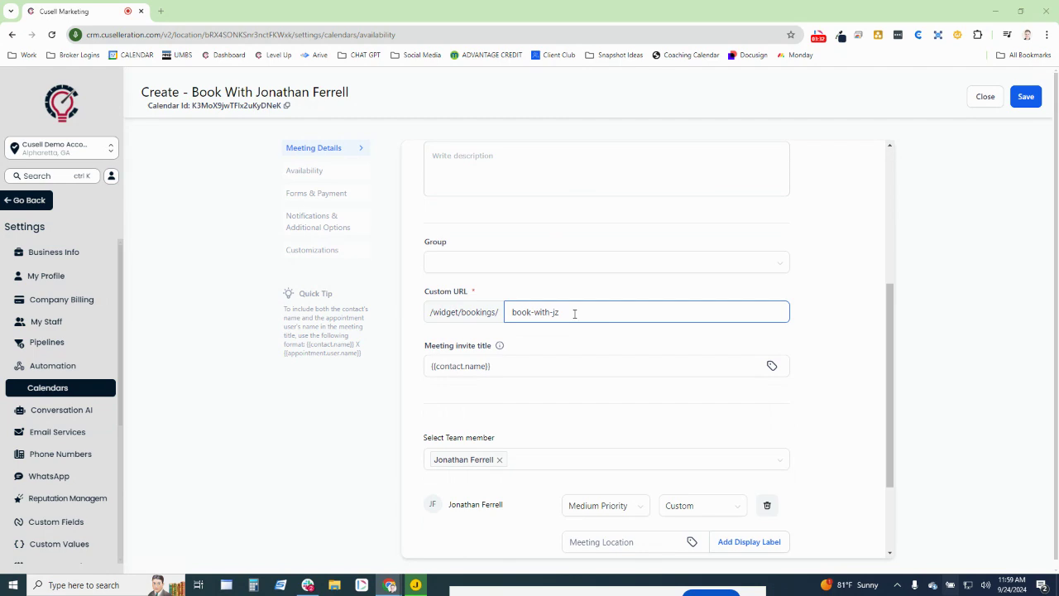
left_click_drag(425, 348, 538, 356)
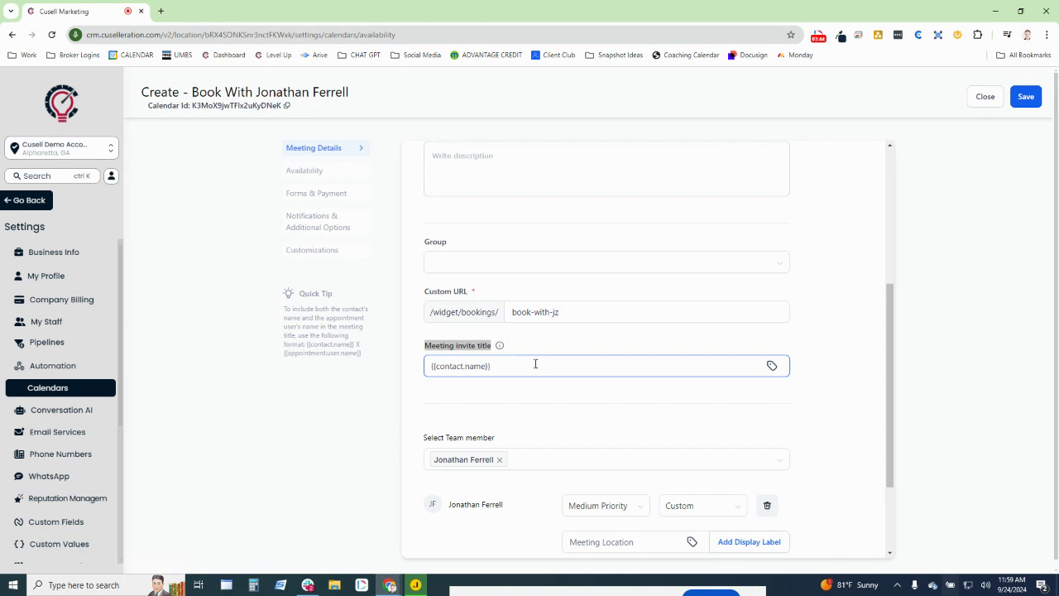
left_click(546, 357)
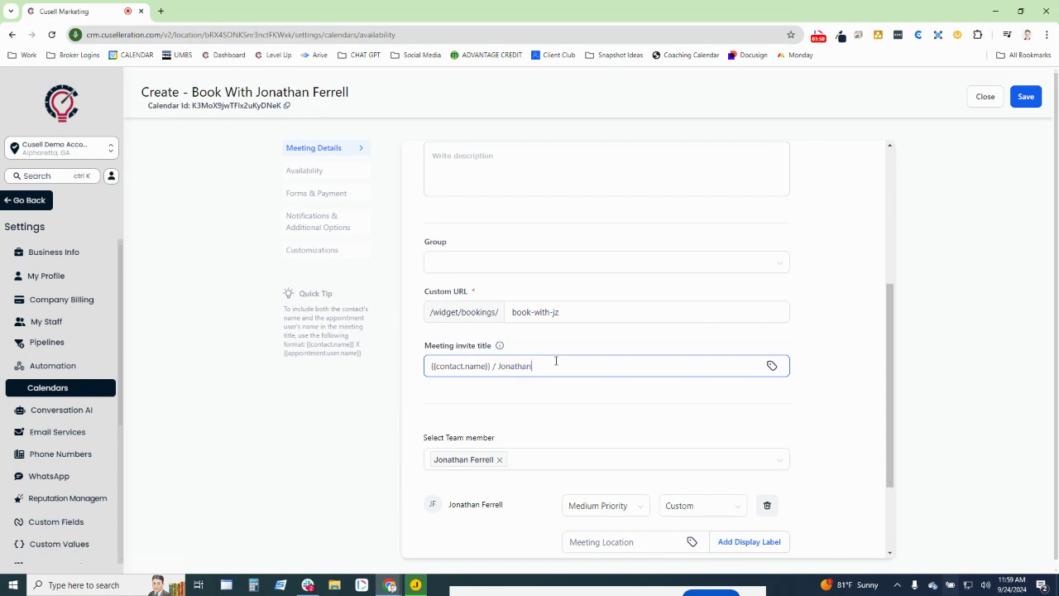
- Review the Team Member setting and show its list of members
scroll(450, 314, "down", 3)
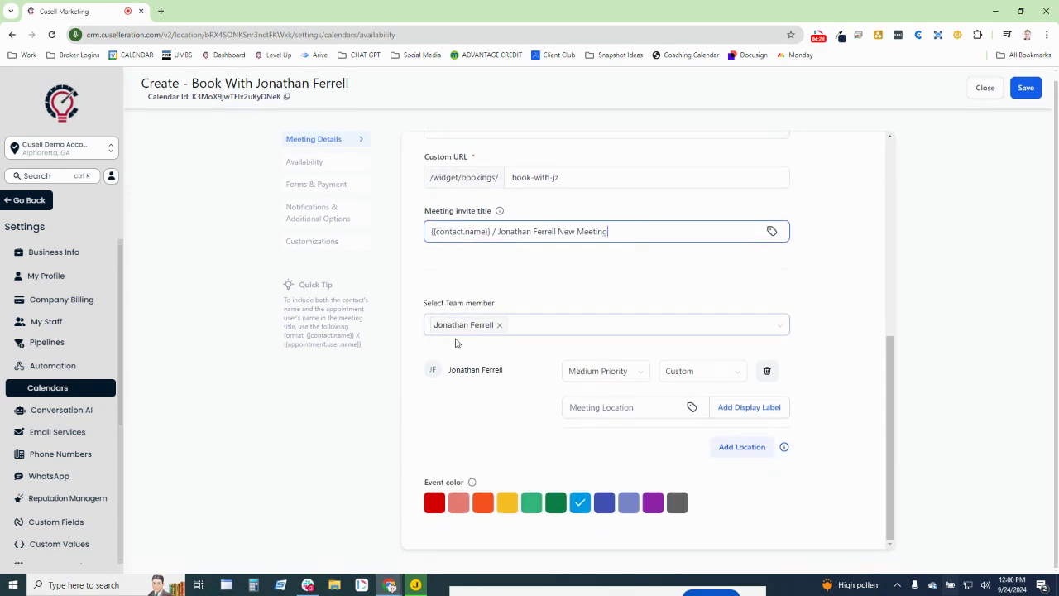
left_click_drag(428, 314, 524, 315)
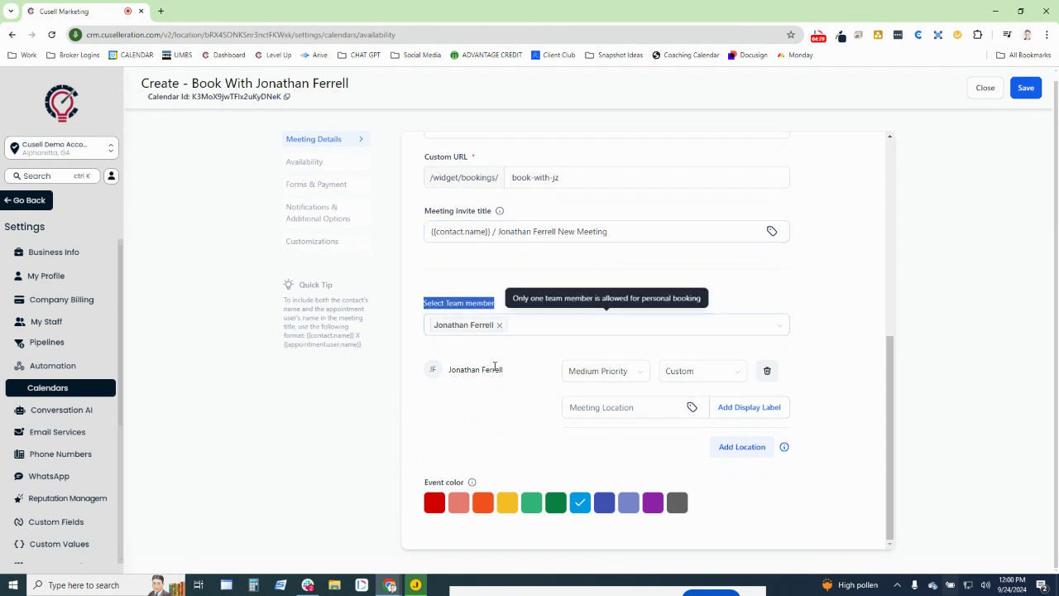
left_click(545, 331)
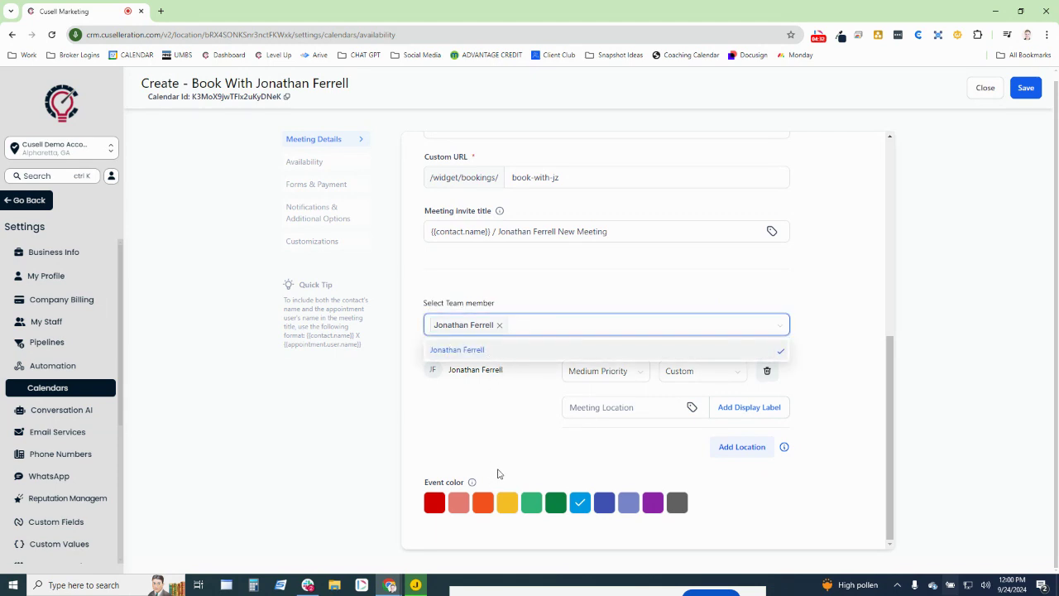
- Close the team member list, leaving priority and location type unchanged
left_click(497, 473)
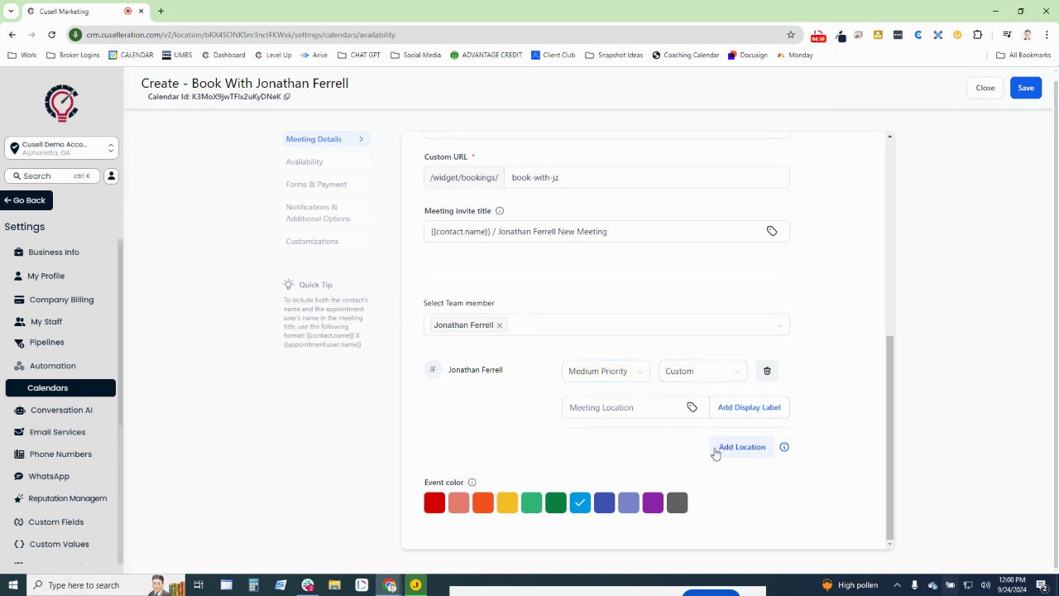
left_click(630, 373)
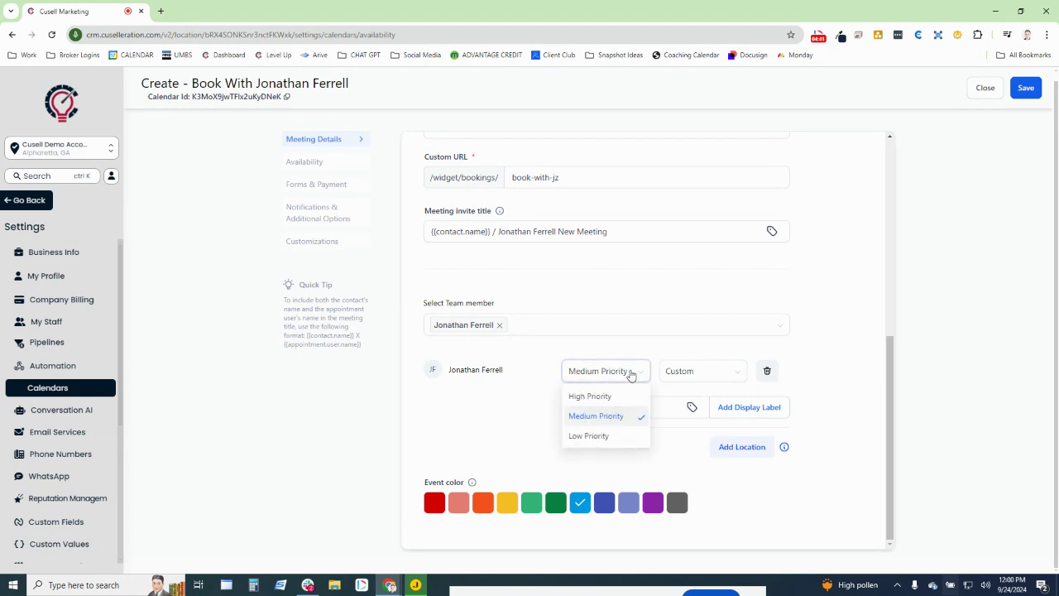
left_click(686, 373)
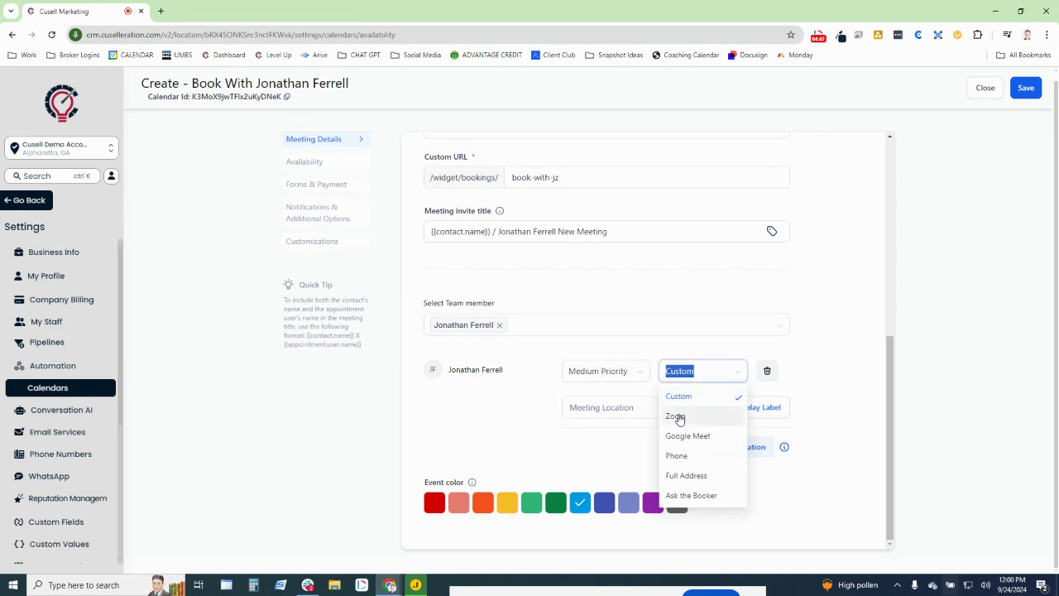
left_click(600, 406)
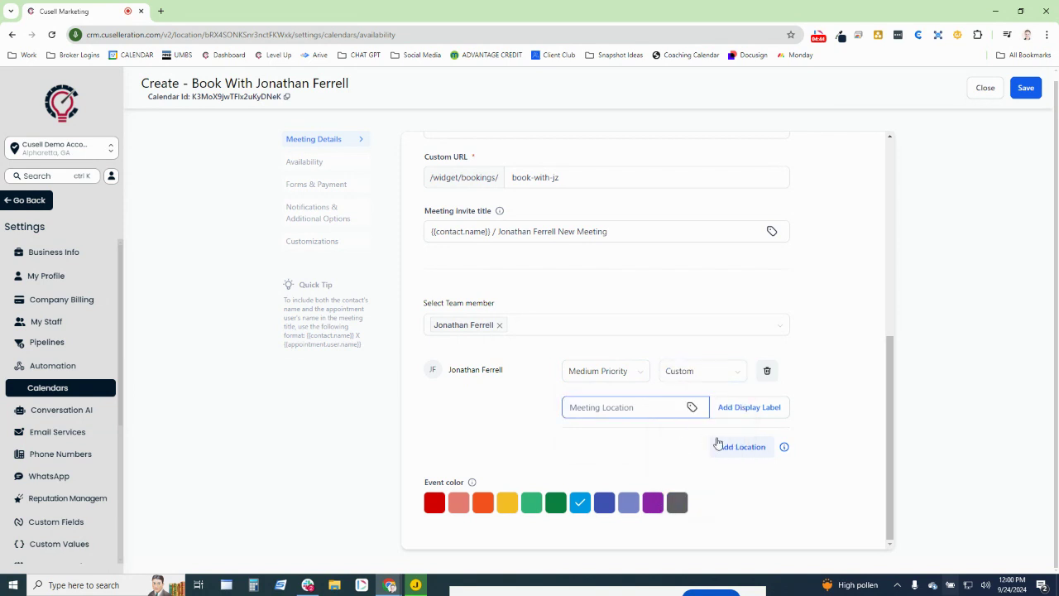
- Add a second location set to Full Address and type the meeting place's address
left_click(723, 447)
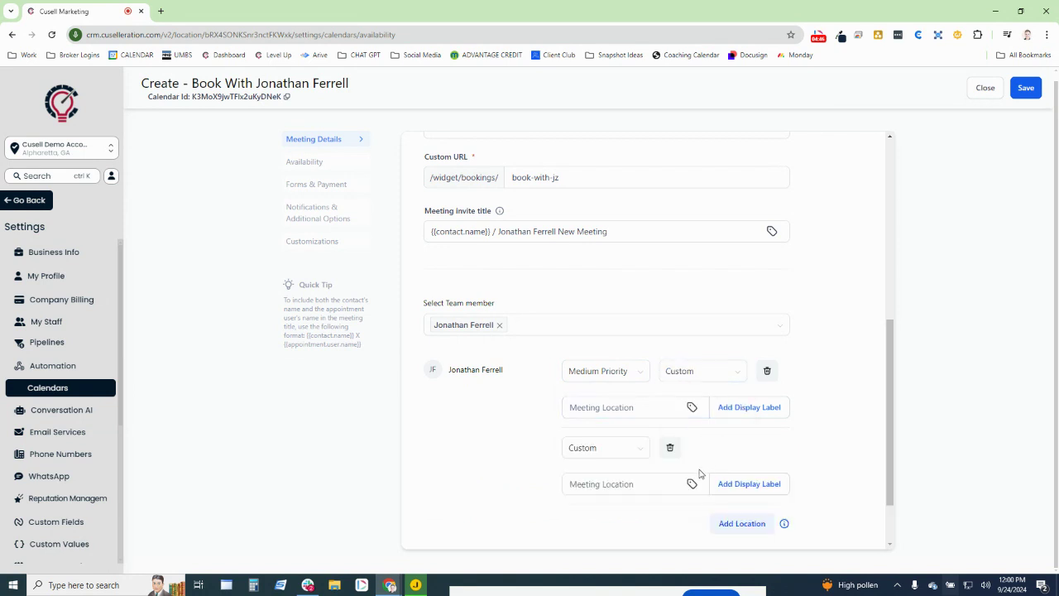
left_click(625, 480)
left_click(594, 456)
left_click(589, 402)
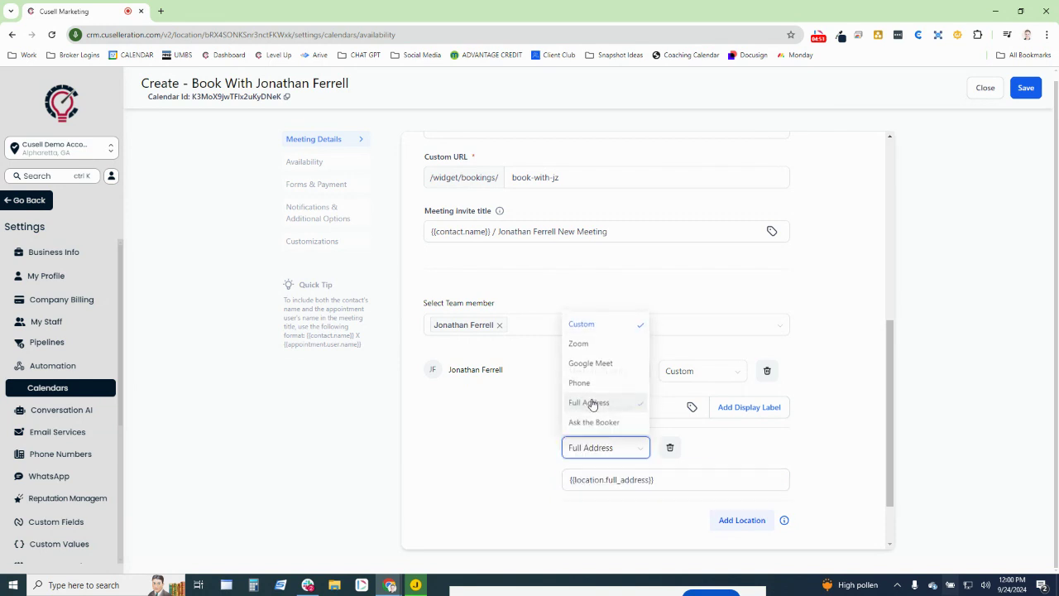
left_click_drag(658, 480, 546, 472)
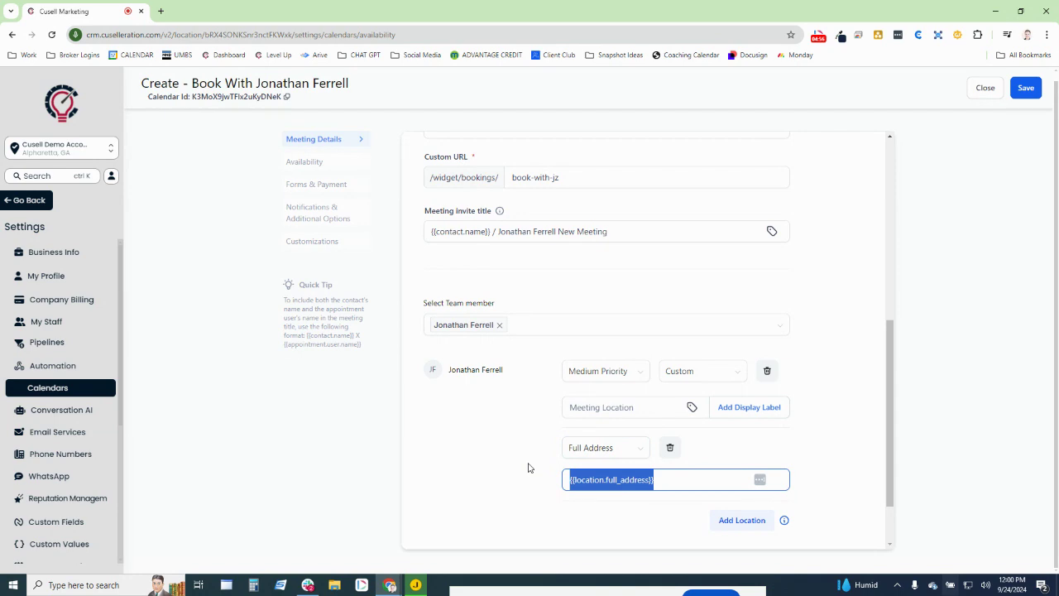
type("Denny's off of first street")
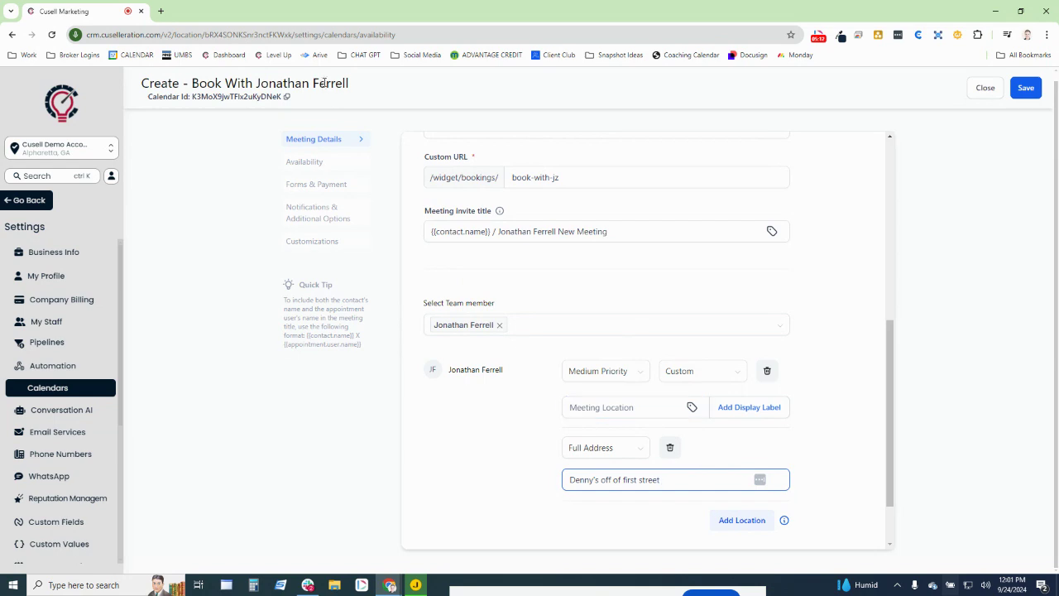
- Make Saturday available from 10:00 AM to 02:00 PM
left_click(312, 165)
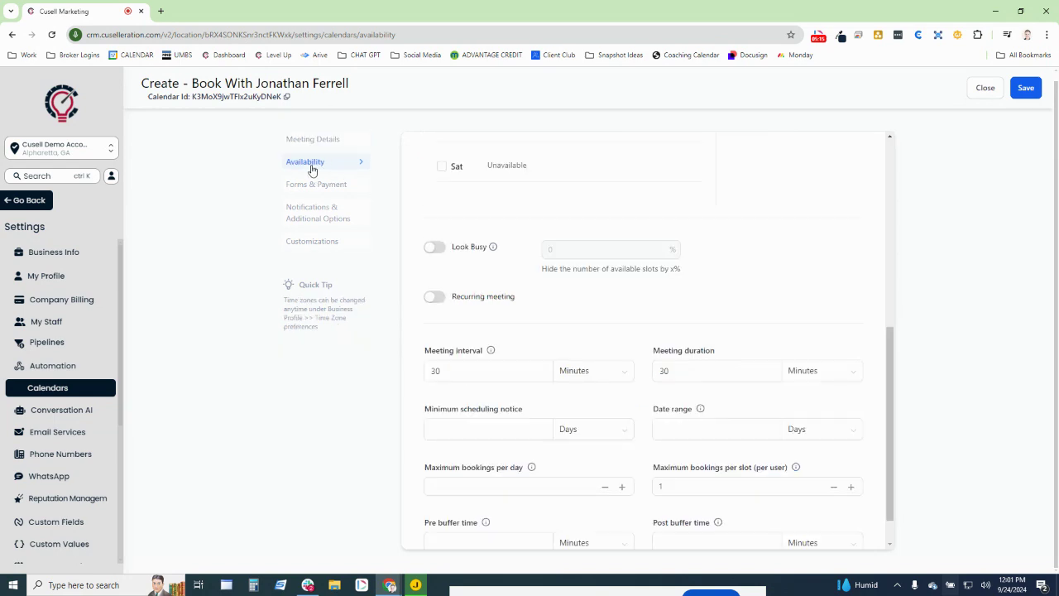
scroll(484, 272, "up", 5)
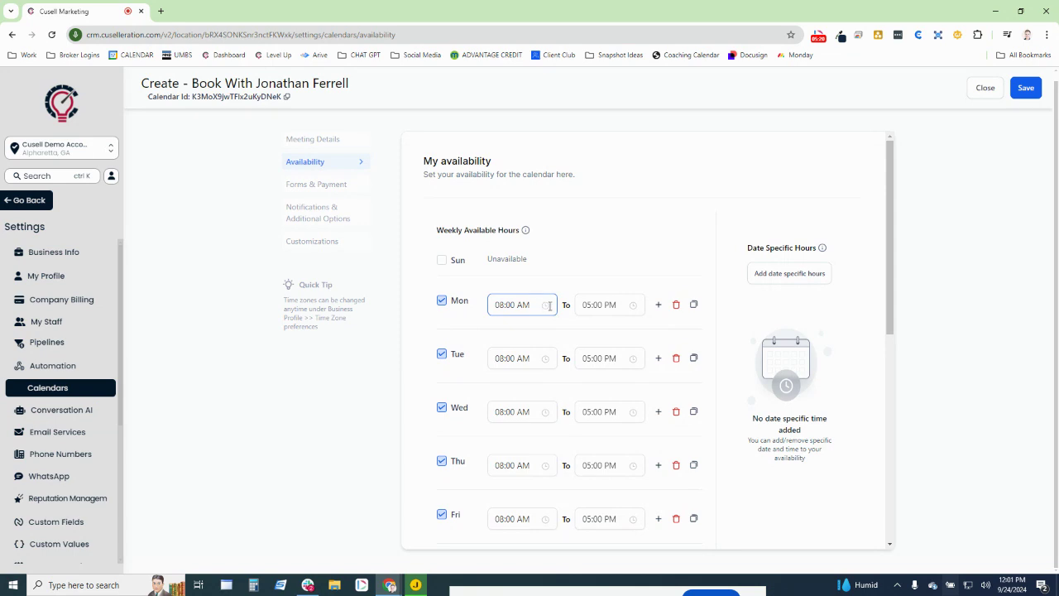
scroll(529, 324, "down", 3)
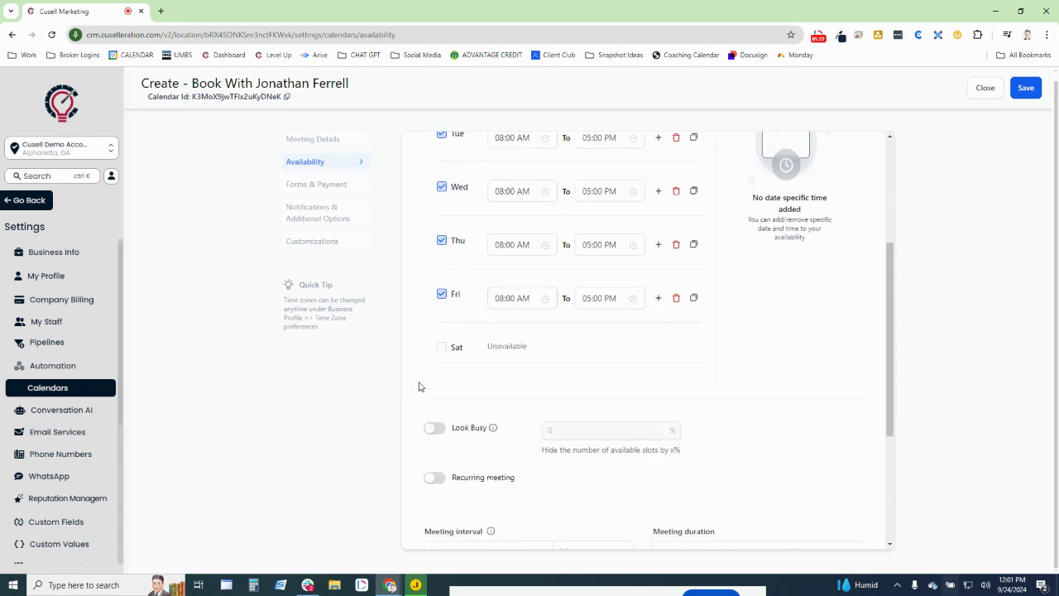
left_click(441, 348)
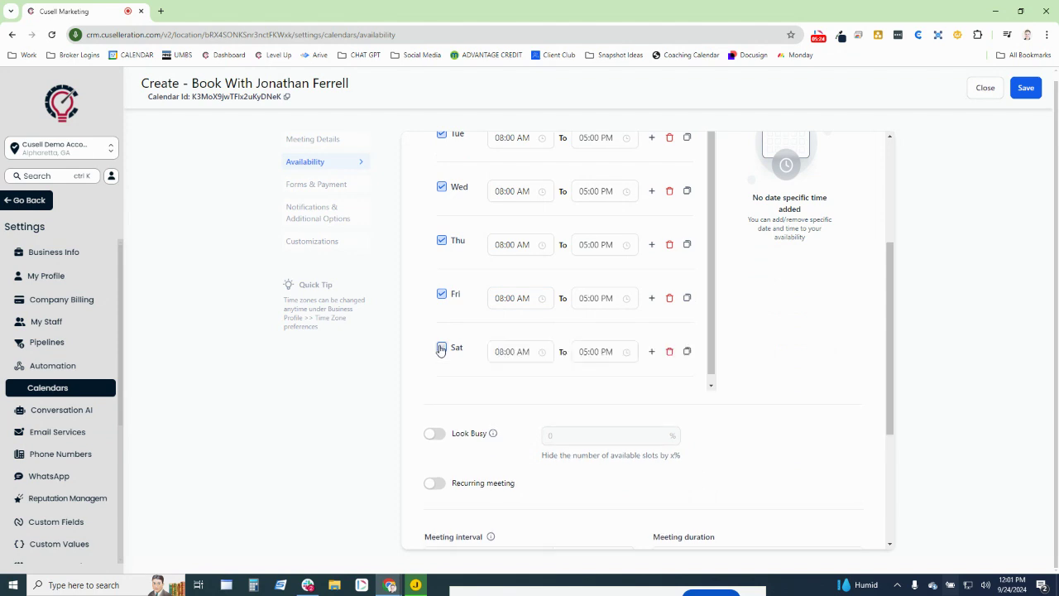
left_click(522, 352)
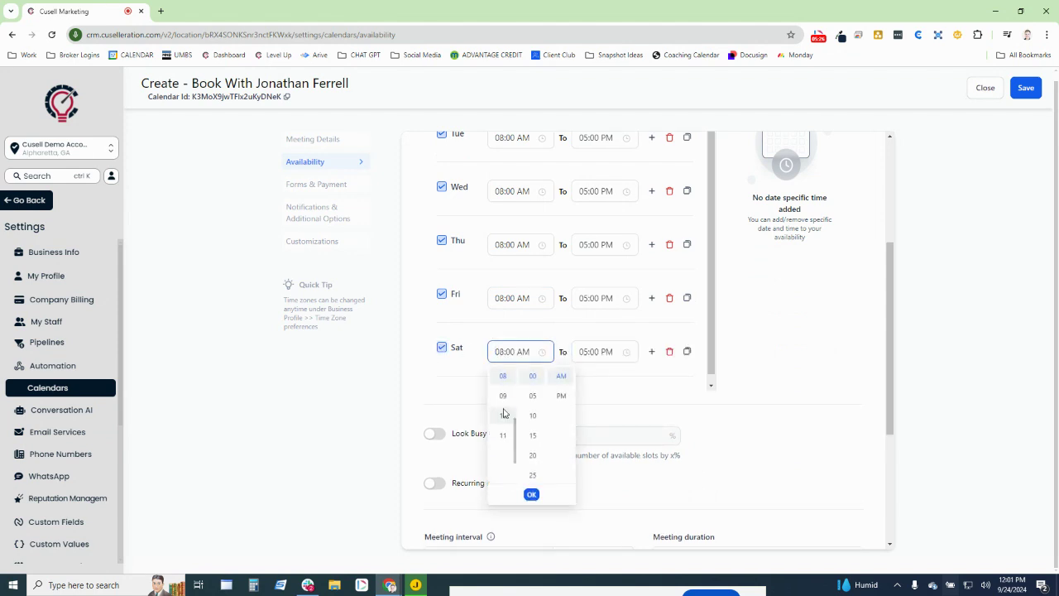
left_click(503, 407)
left_click(594, 351)
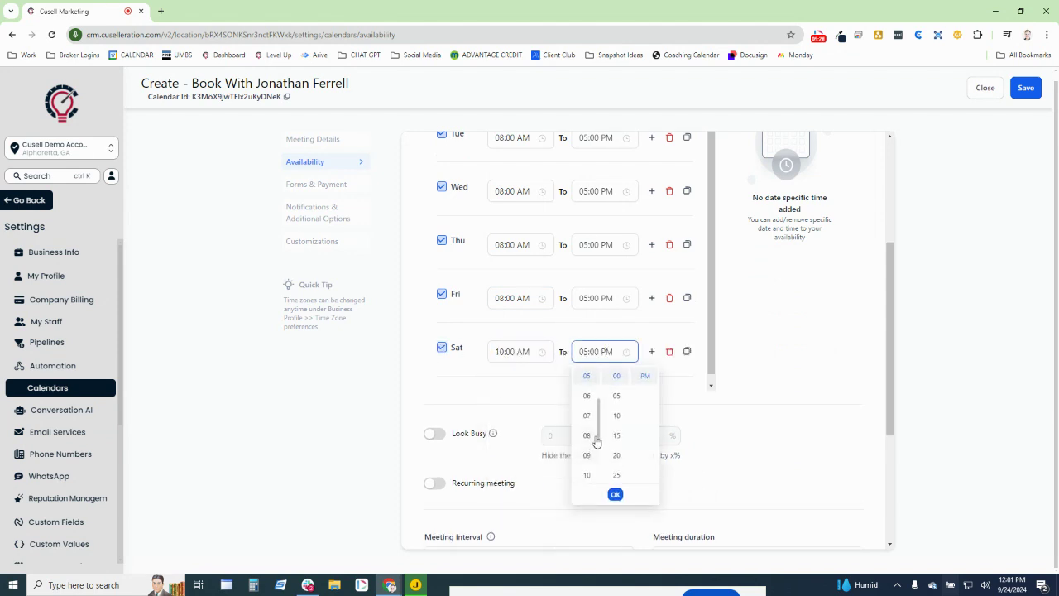
scroll(589, 401, "up", 2)
left_click(587, 374)
- Change Wednesday's end time to 01:00 PM
left_click(582, 191)
scroll(586, 248, "up", 3)
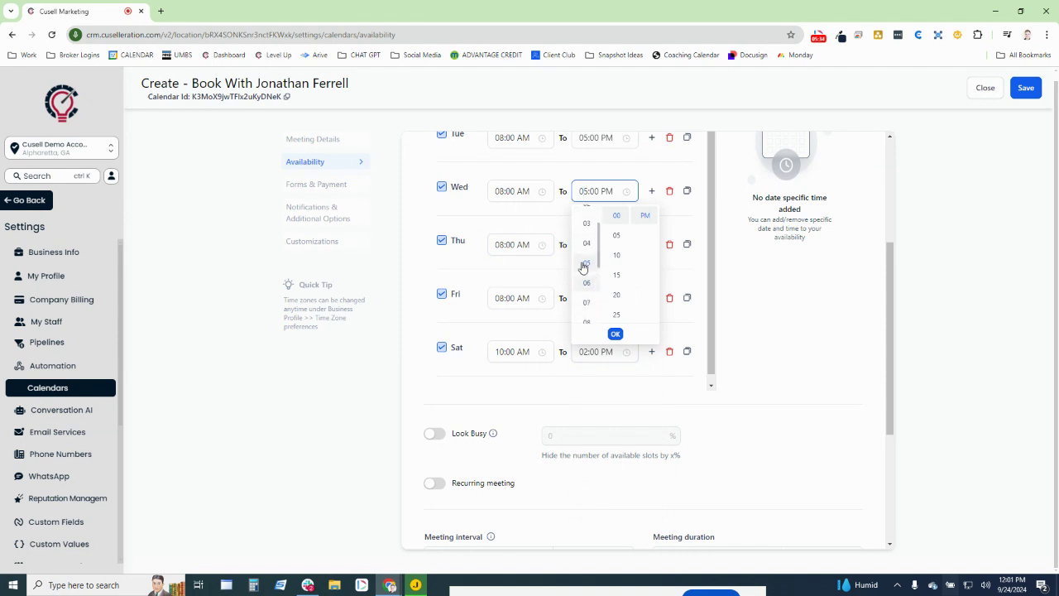
left_click(586, 237)
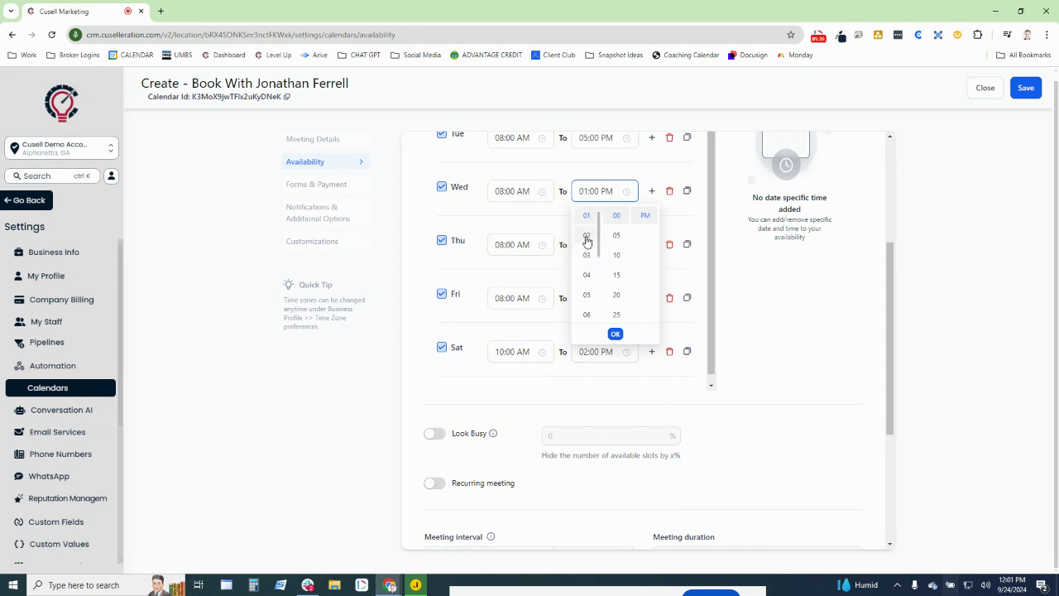
left_click(769, 333)
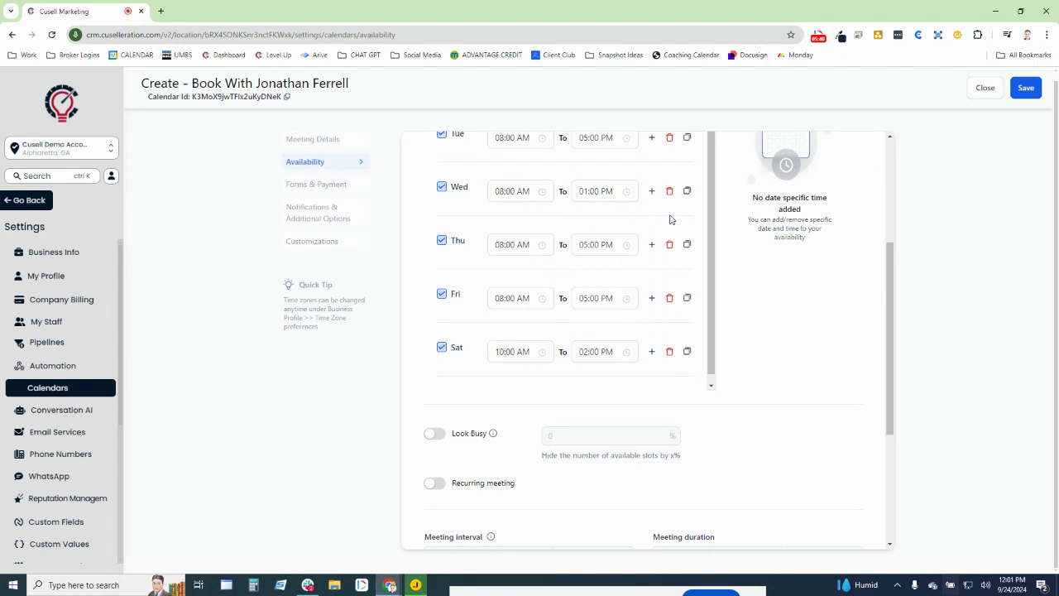
scroll(645, 235, "up", 2)
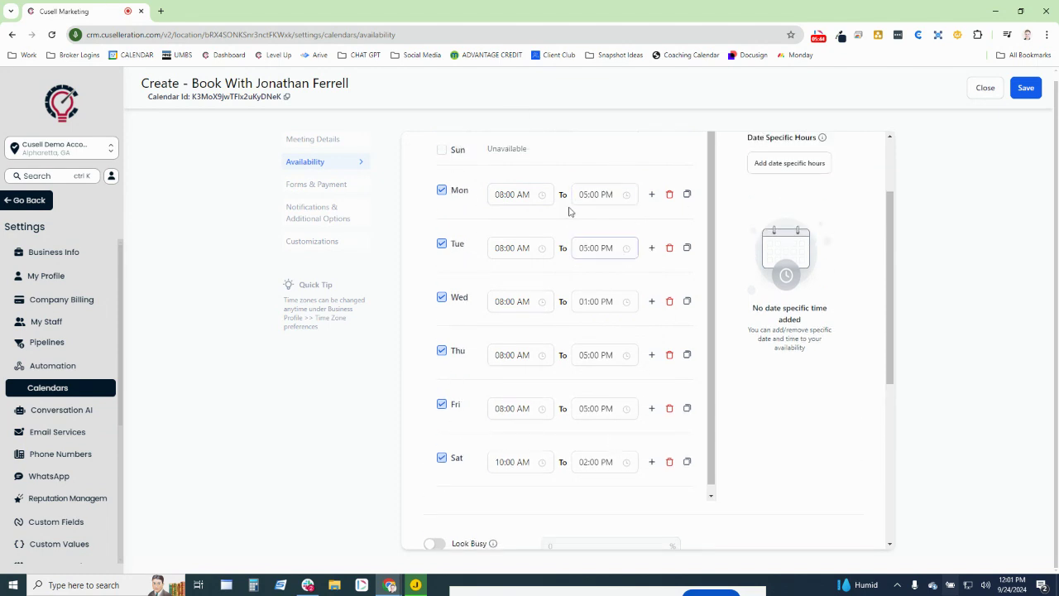
- Switch on Look Busy and set it to 60%
scroll(662, 418, "down", 3)
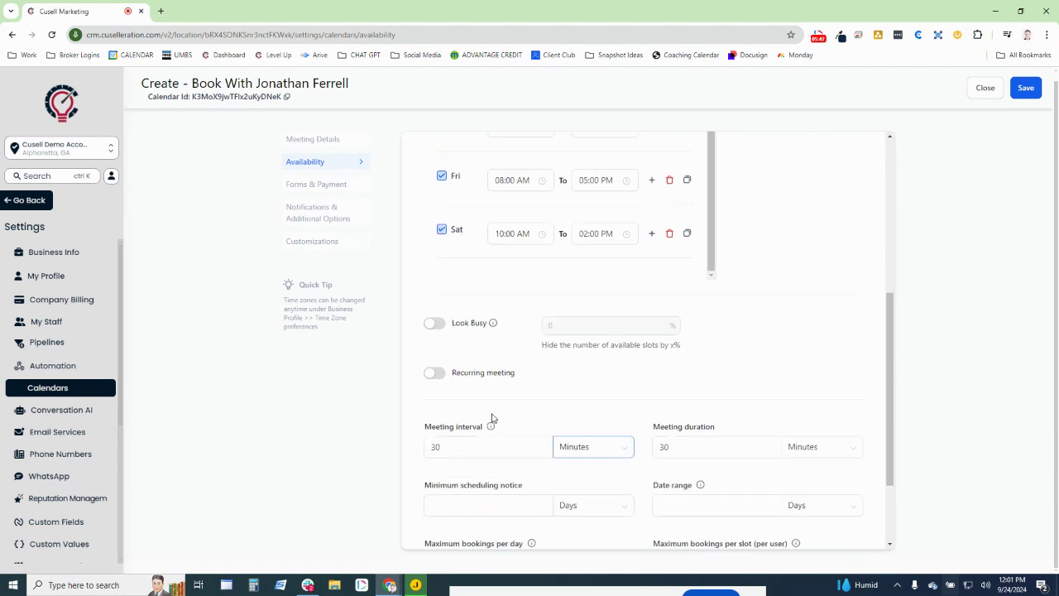
left_click_drag(410, 325, 561, 331)
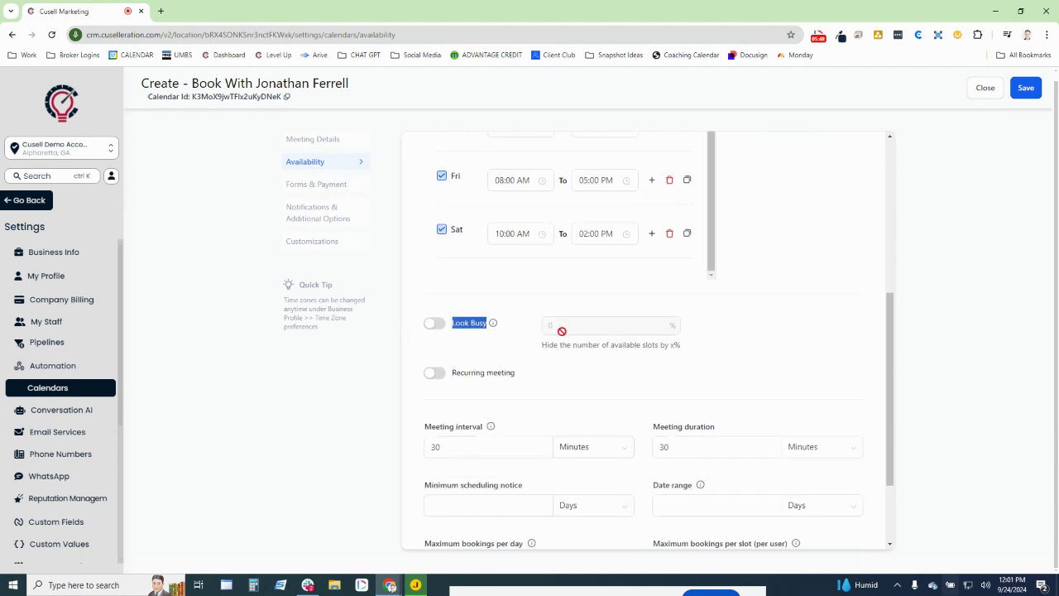
left_click(550, 358)
left_click(433, 323)
left_click_drag(582, 333, 521, 324)
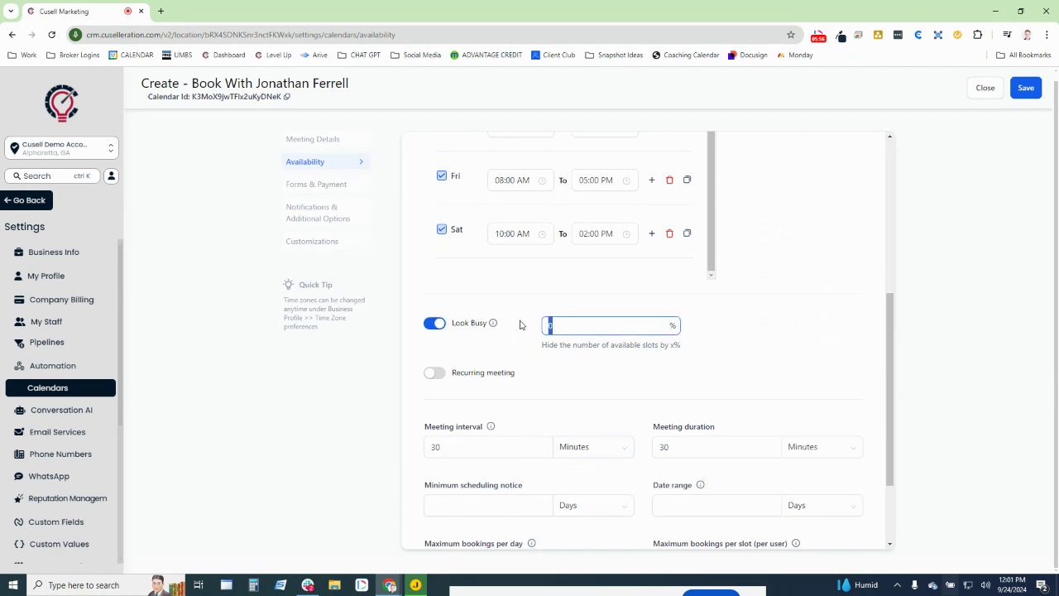
type("60")
- Highlight the Meeting interval setting further down the availability options
scroll(602, 366, "down", 1)
scroll(579, 356, "down", 1)
left_click_drag(424, 309, 494, 310)
left_click(589, 314)
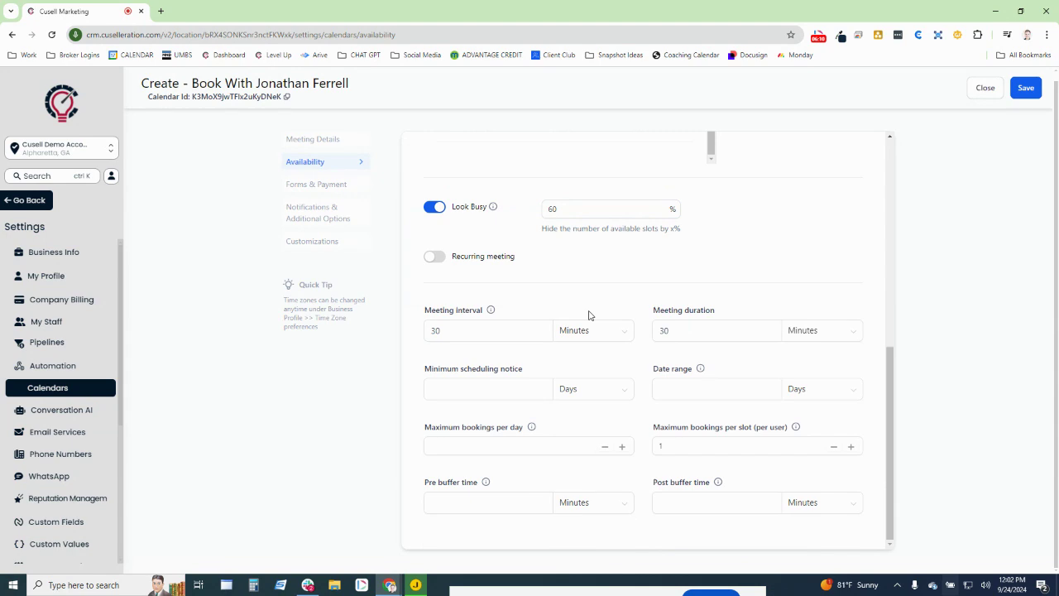
left_click_drag(1058, 40, 852, 1)
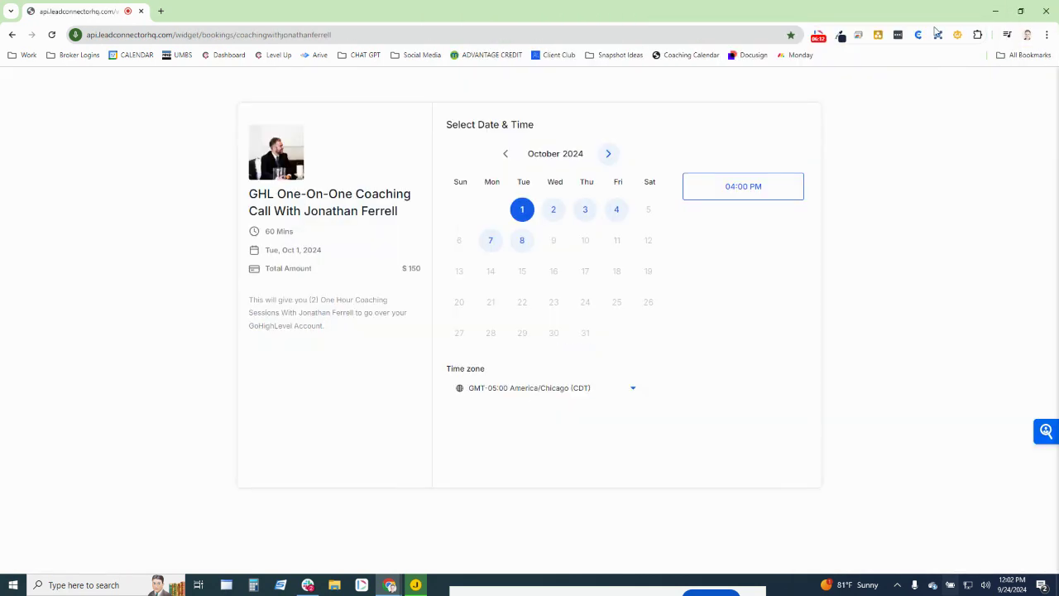
left_click(552, 211)
left_click(587, 212)
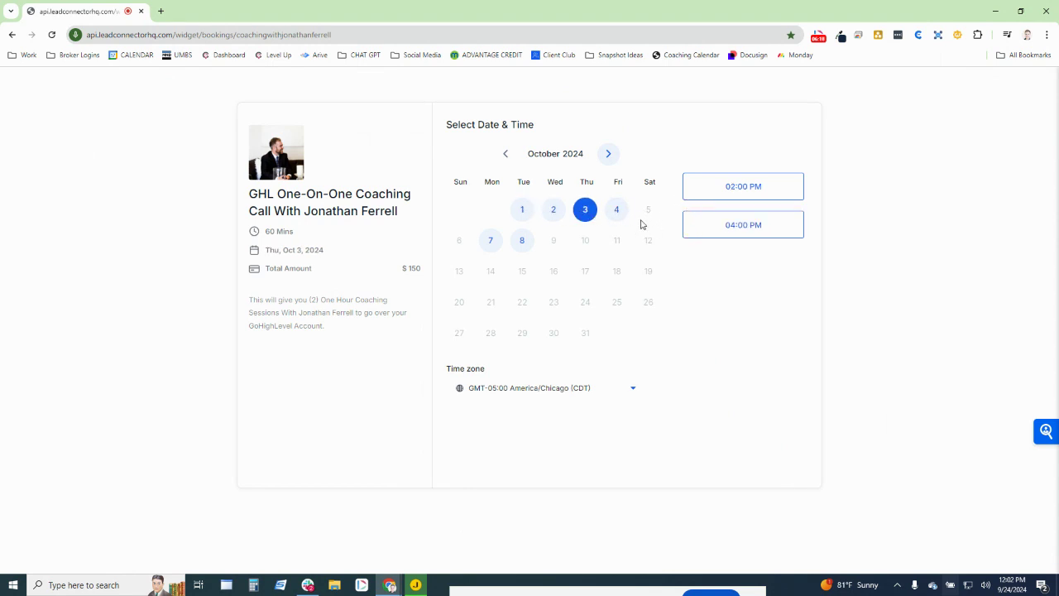
left_click(615, 211)
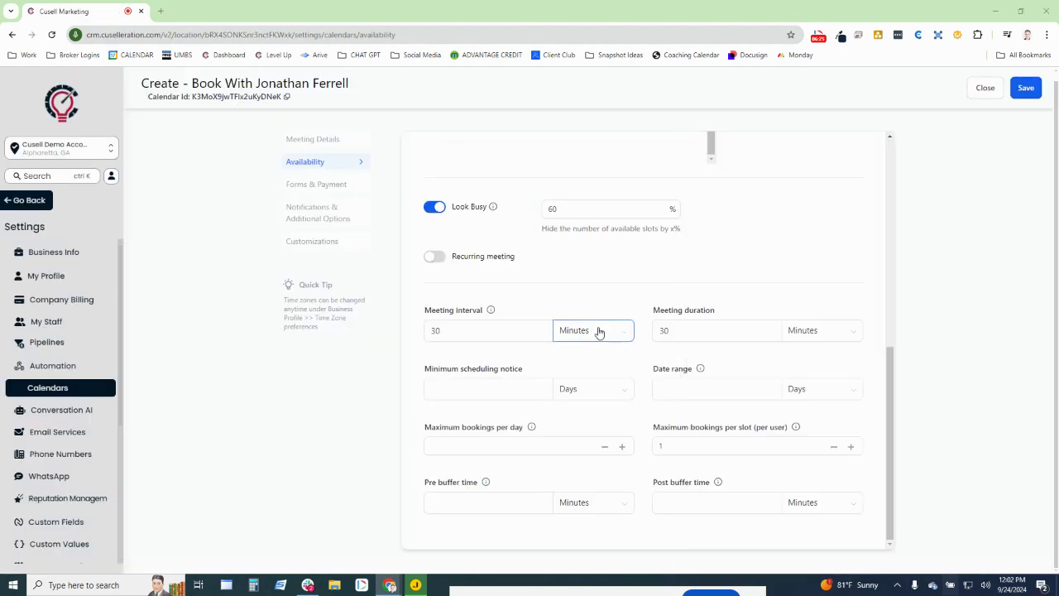
- Review the Meeting interval and Meeting duration values, leaving both at 30 minutes
mouse_move(423, 310)
left_mouse_down()
mouse_move(492, 310)
mouse_move(418, 329)
left_mouse_up()
left_click(465, 326)
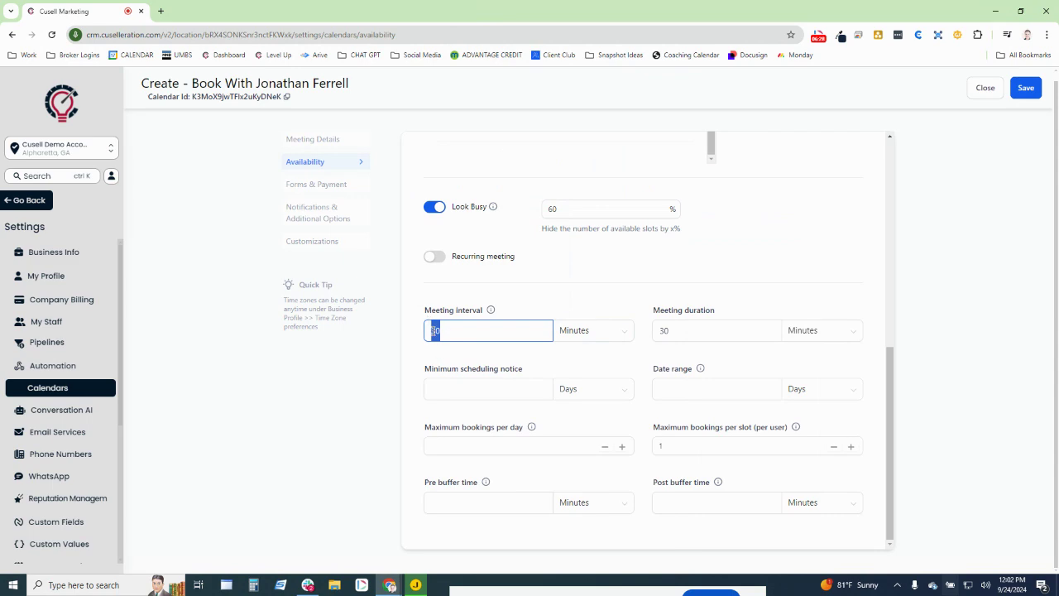
left_click(455, 360)
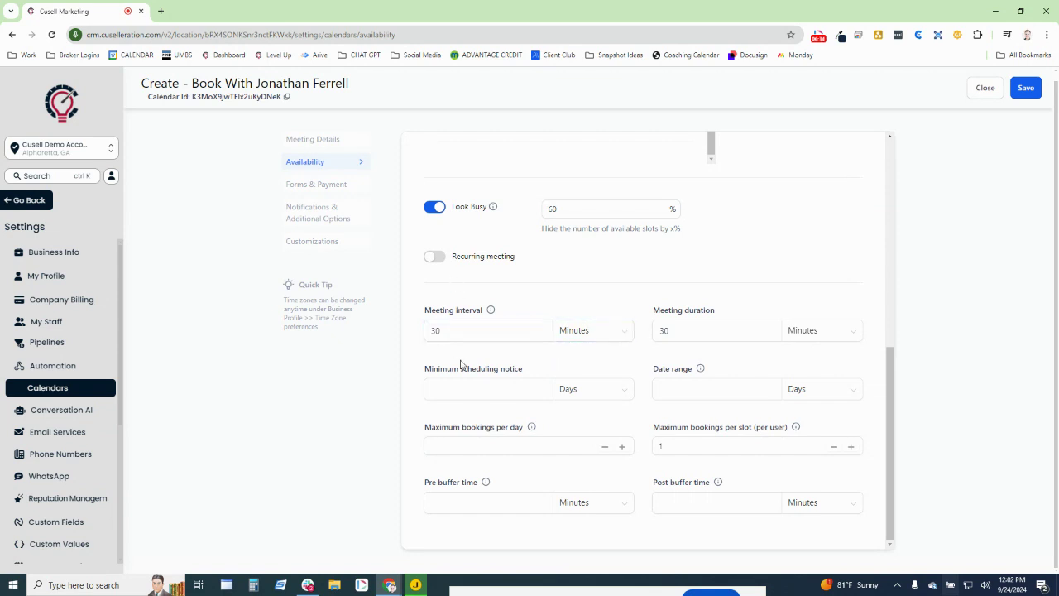
left_click_drag(652, 310, 727, 316)
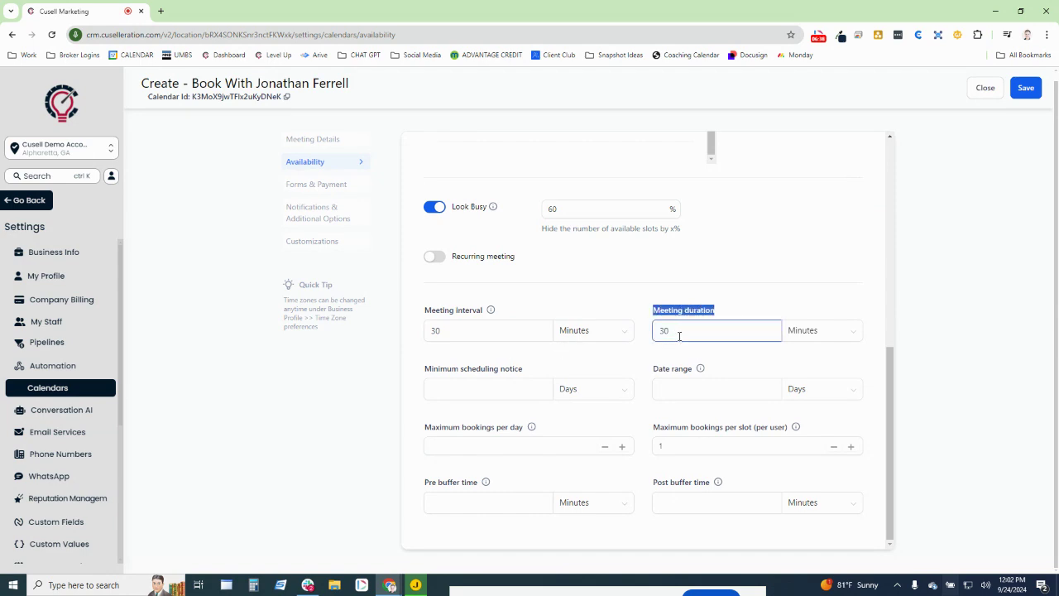
left_click_drag(1058, 81, 592, 20)
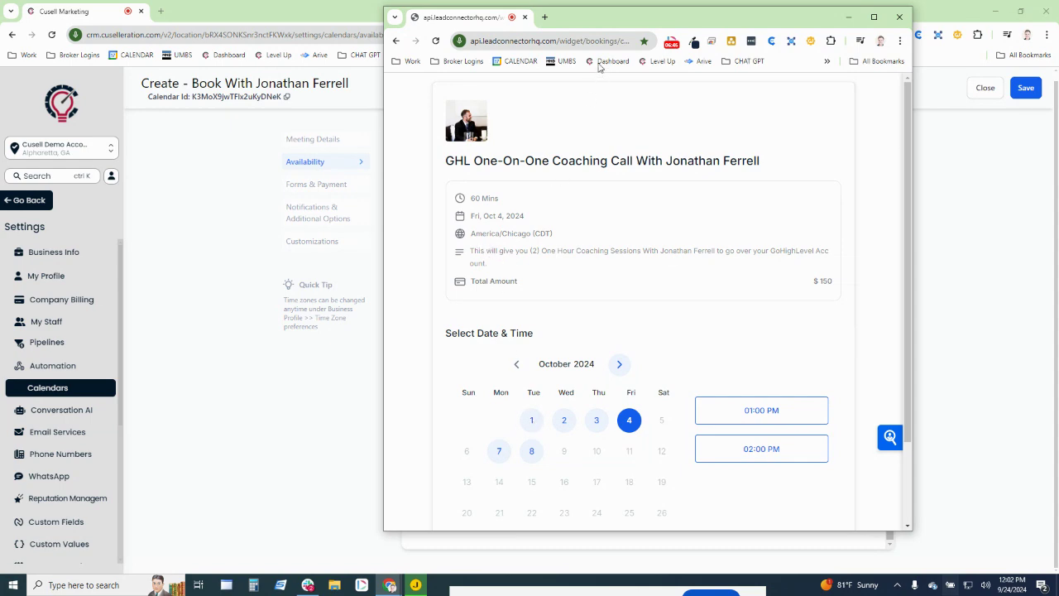
left_click_drag(590, 19, 1058, 123)
left_click(674, 326)
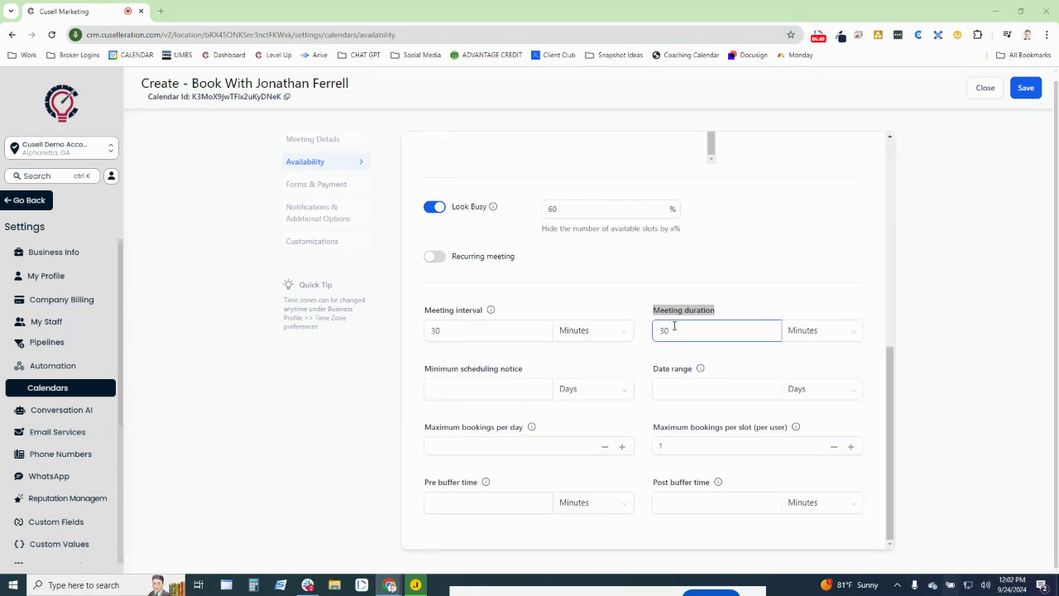
- Enter 30 minutes as the Post buffer time
left_click(697, 503)
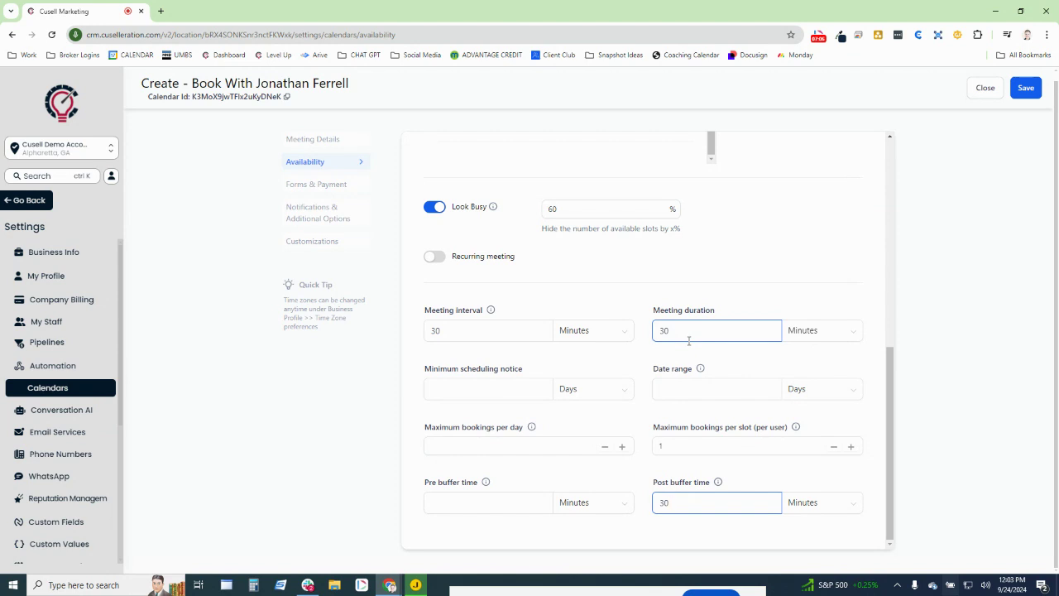
left_click_drag(662, 483, 733, 491)
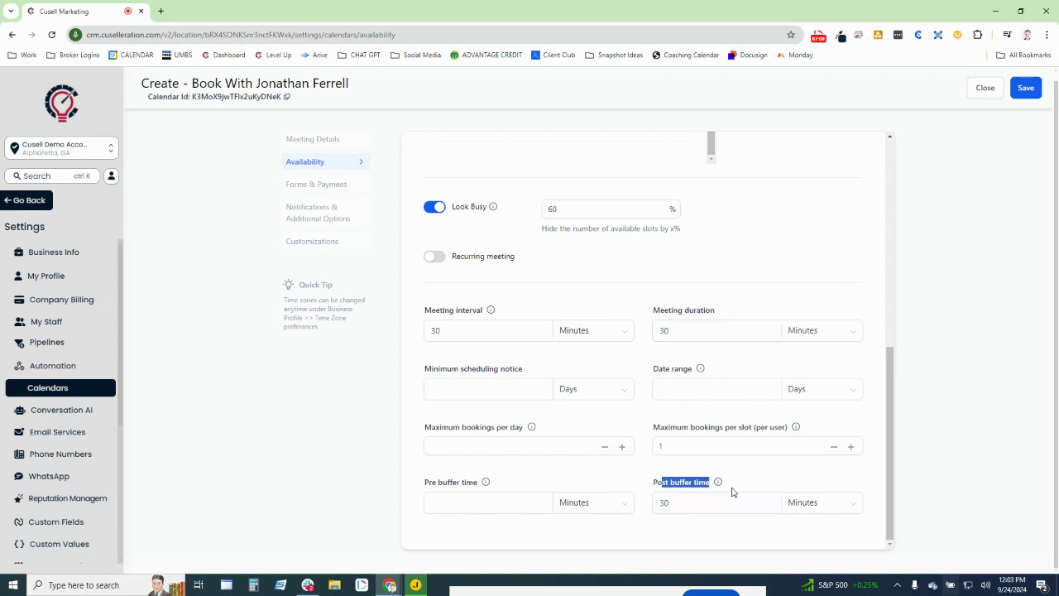
left_click(732, 493)
left_click(711, 495)
left_click(690, 491)
- Set the Minimum scheduling notice to 2 Hours
left_click_drag(528, 370, 400, 373)
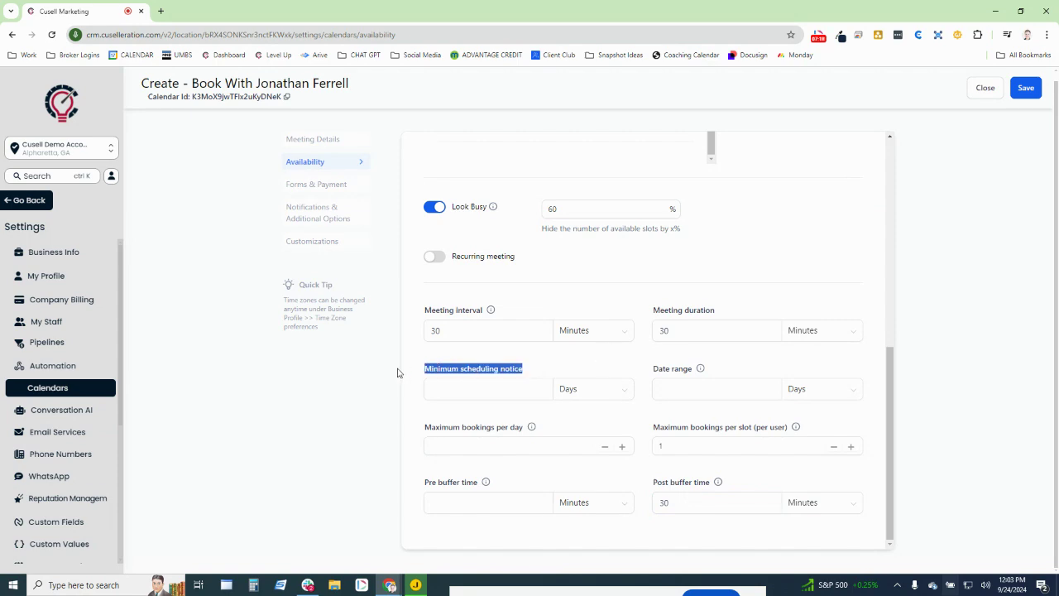
left_click(407, 368)
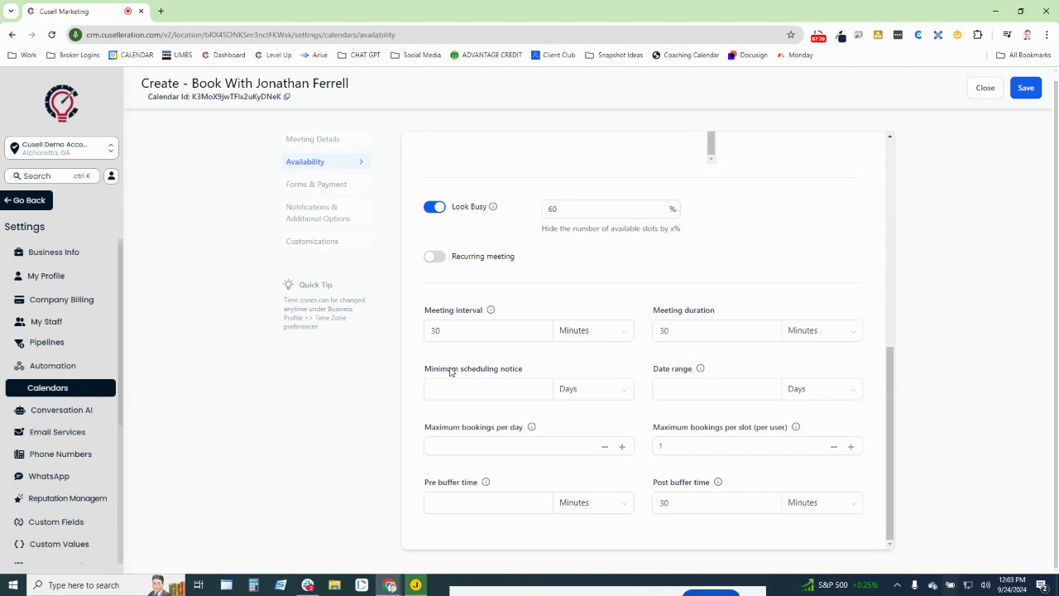
left_click(567, 396)
left_click(581, 414)
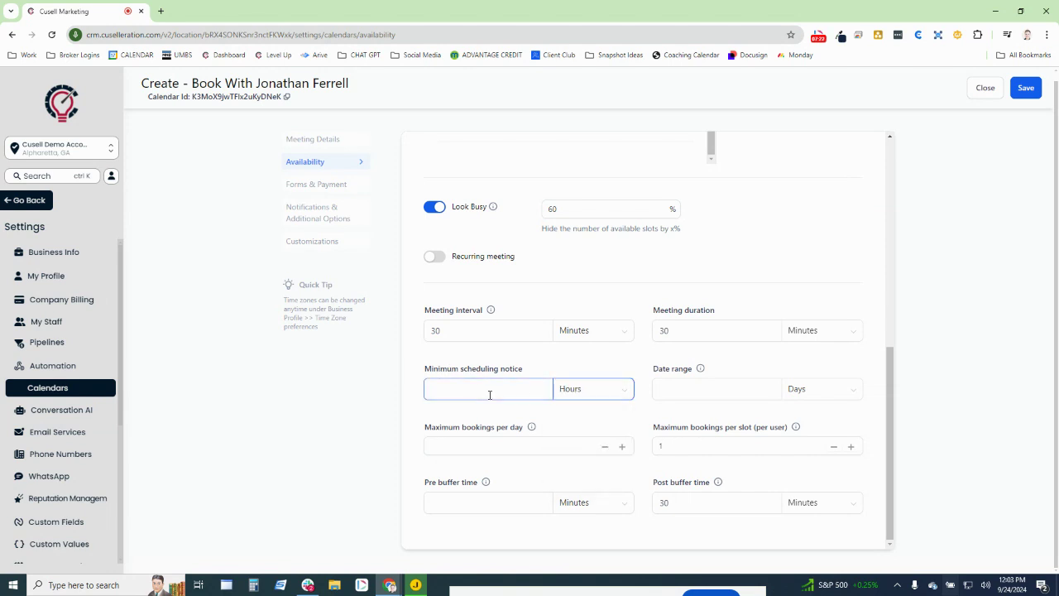
left_click(490, 394)
left_click(502, 423)
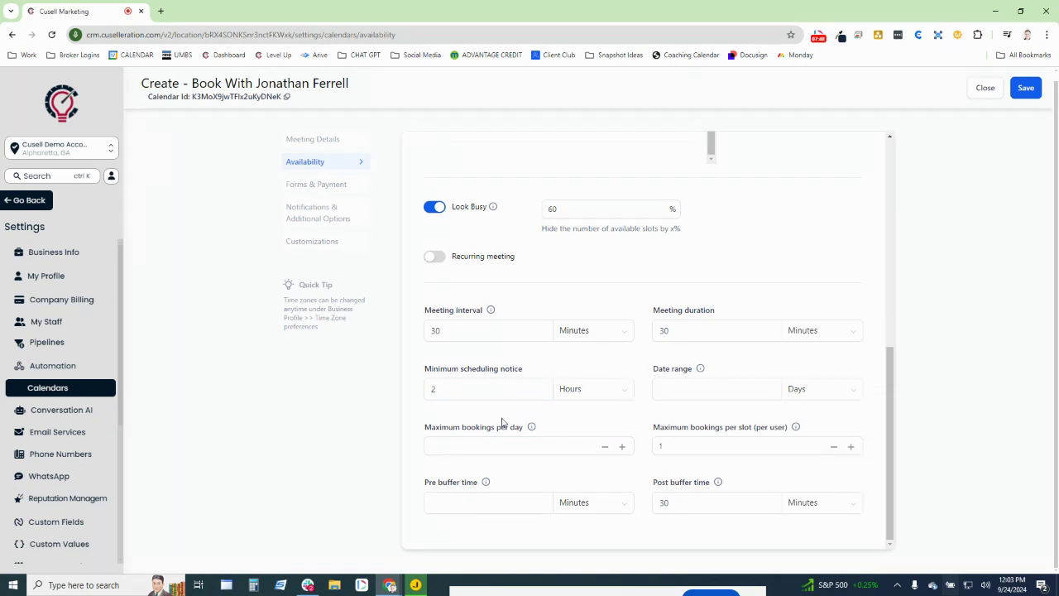
left_click_drag(526, 367, 391, 367)
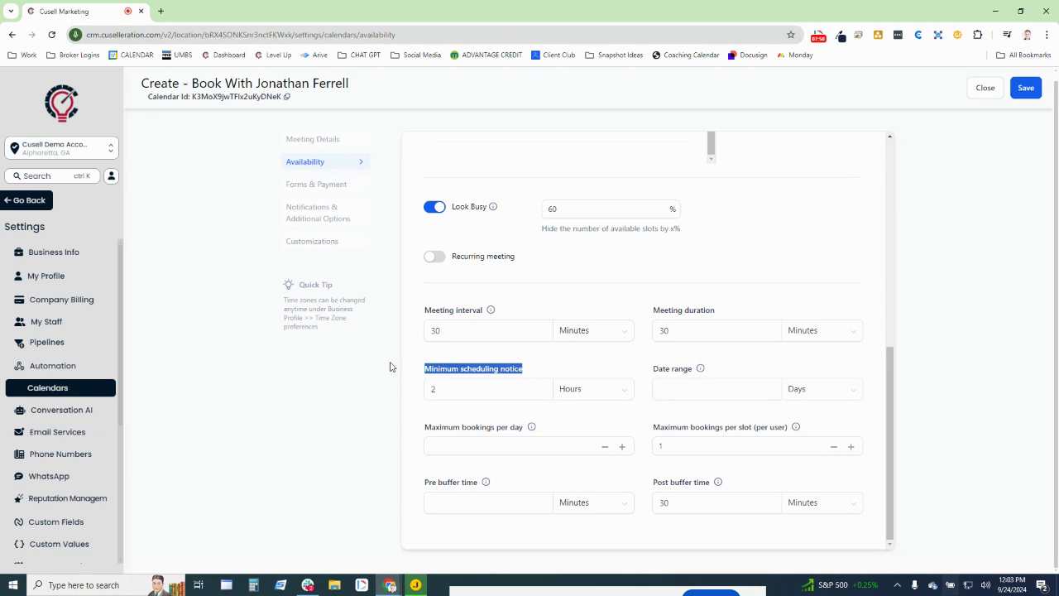
left_click(592, 431)
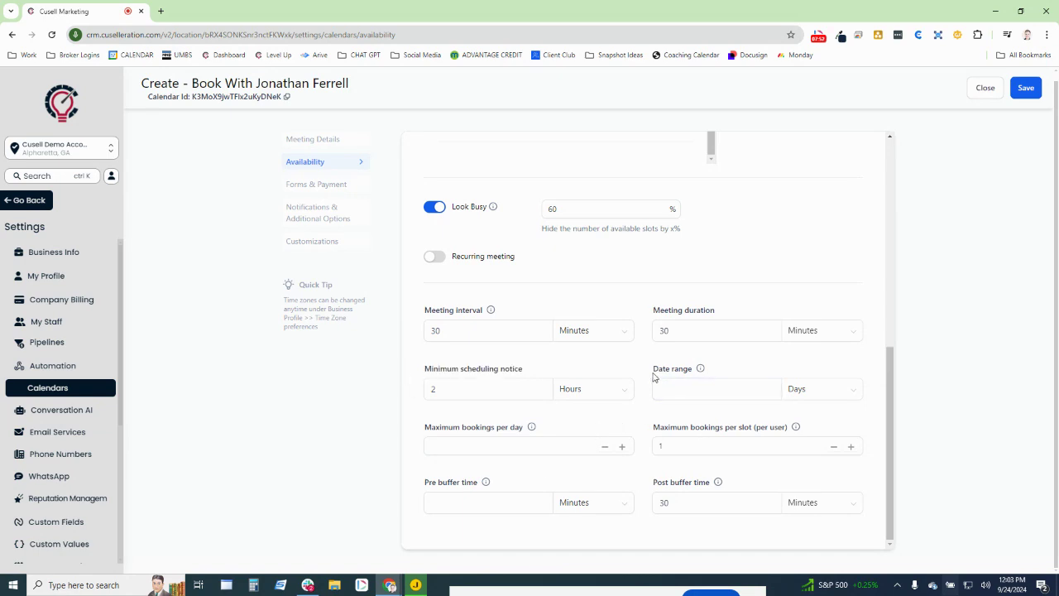
left_click_drag(653, 372, 742, 377)
- Change the date range from 7 to 10 days and the meeting interval from 30 to 60 minutes
left_click(693, 393)
left_click_drag(1058, 49, 633, 0)
left_click_drag(652, 373, 607, 390)
type("10")
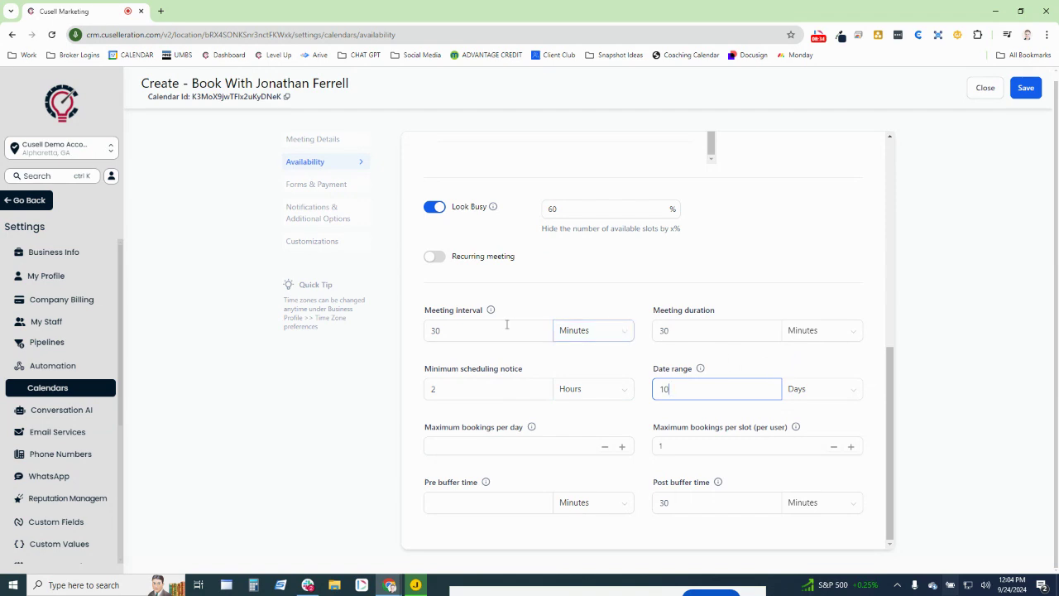
left_click_drag(463, 330, 390, 329)
type("60")
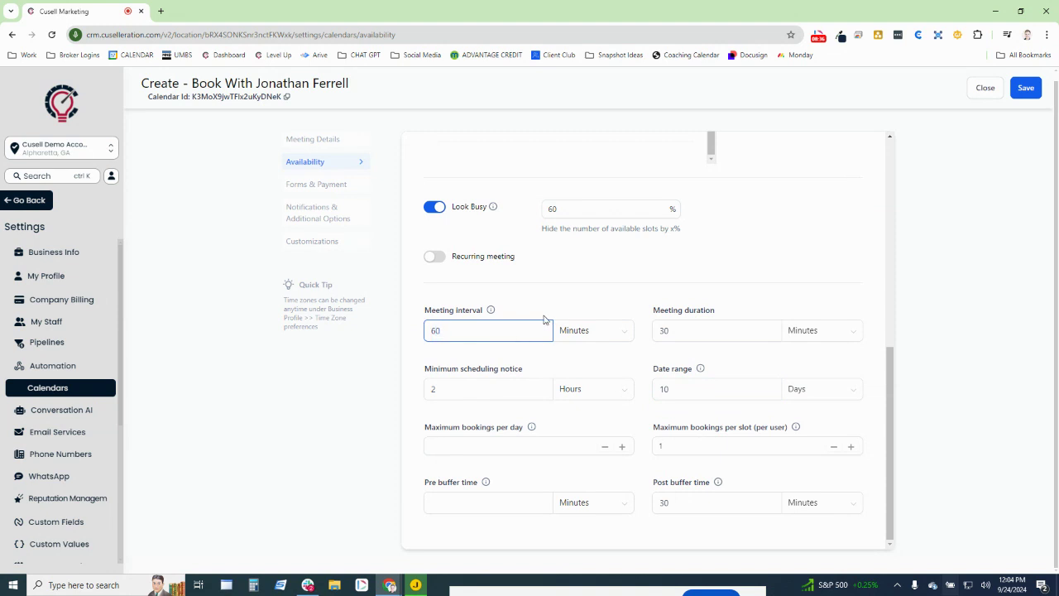
left_click_drag(650, 309, 789, 320)
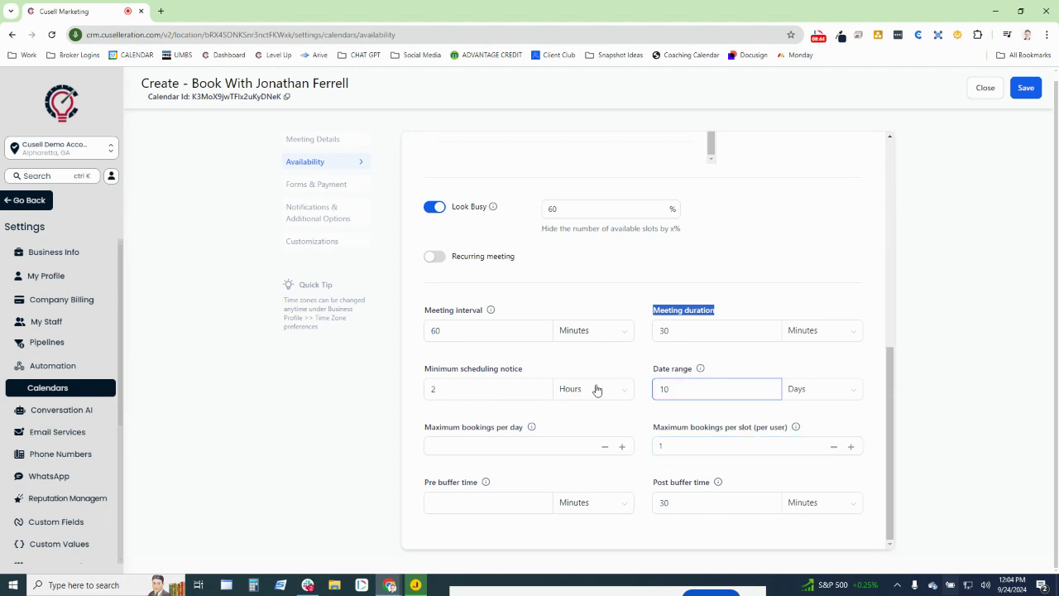
- Delete the extra Full Address location from the team member's row and save the calendar
left_click(1022, 91)
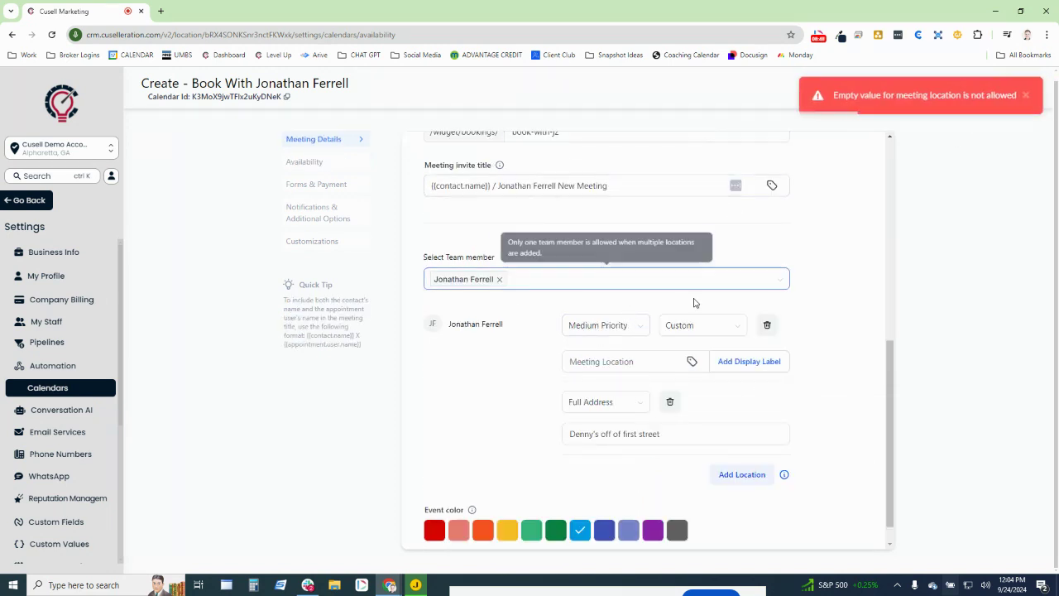
left_click(670, 402)
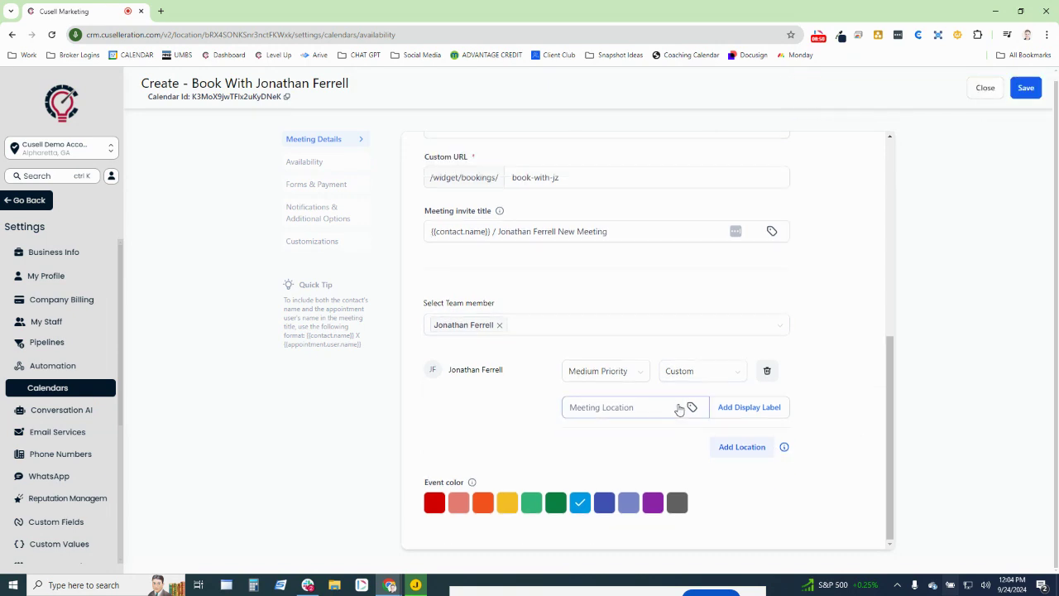
left_click(1026, 89)
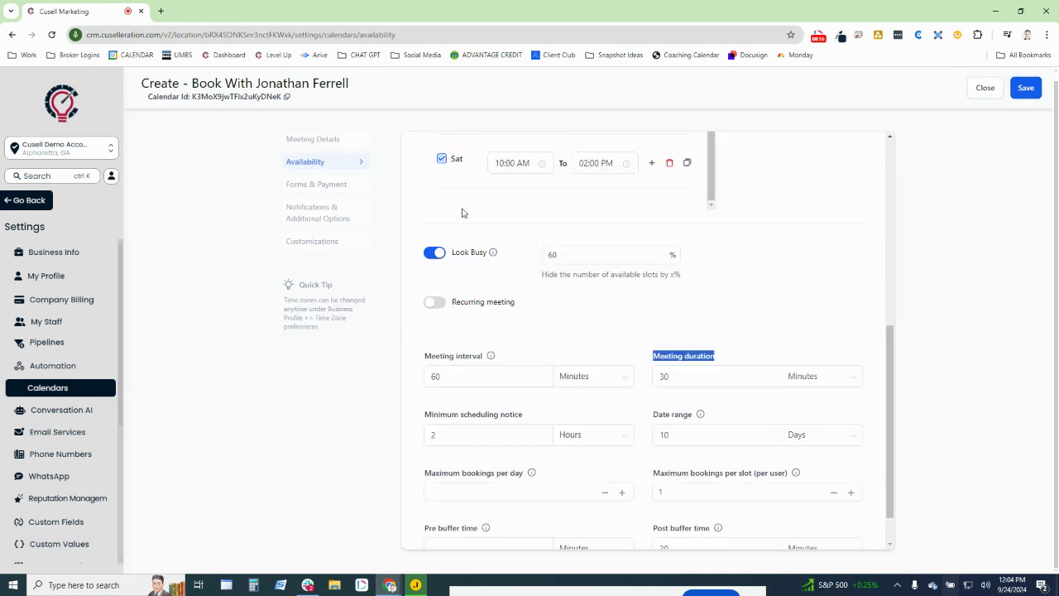
left_click(328, 192)
- Compare against another booking page, highlighting its $150 price
scroll(496, 421, "up", 3)
scroll(497, 420, "up", 2)
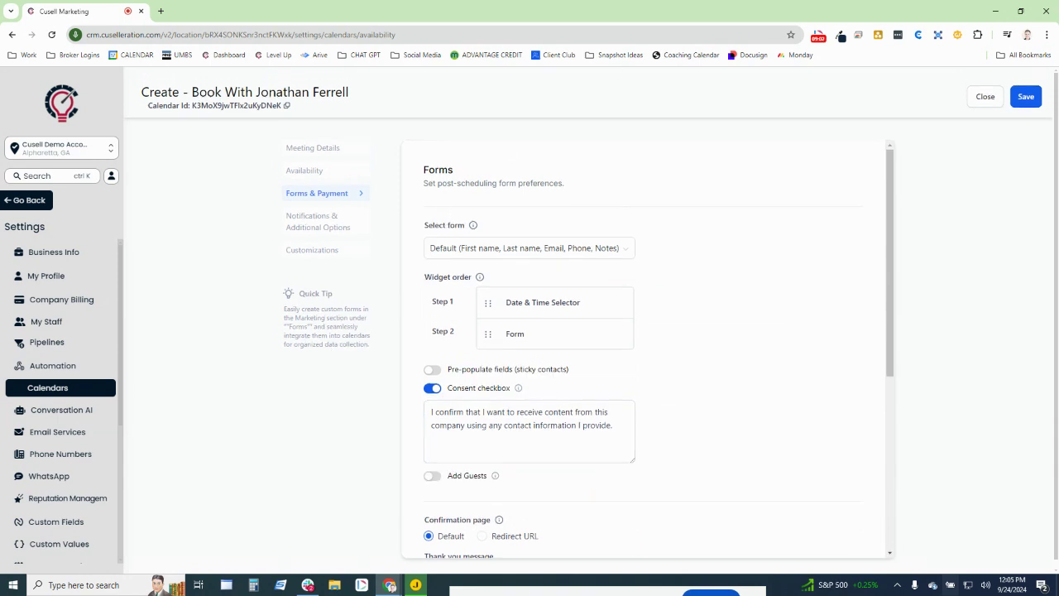
left_click_drag(342, 0, 341, 0)
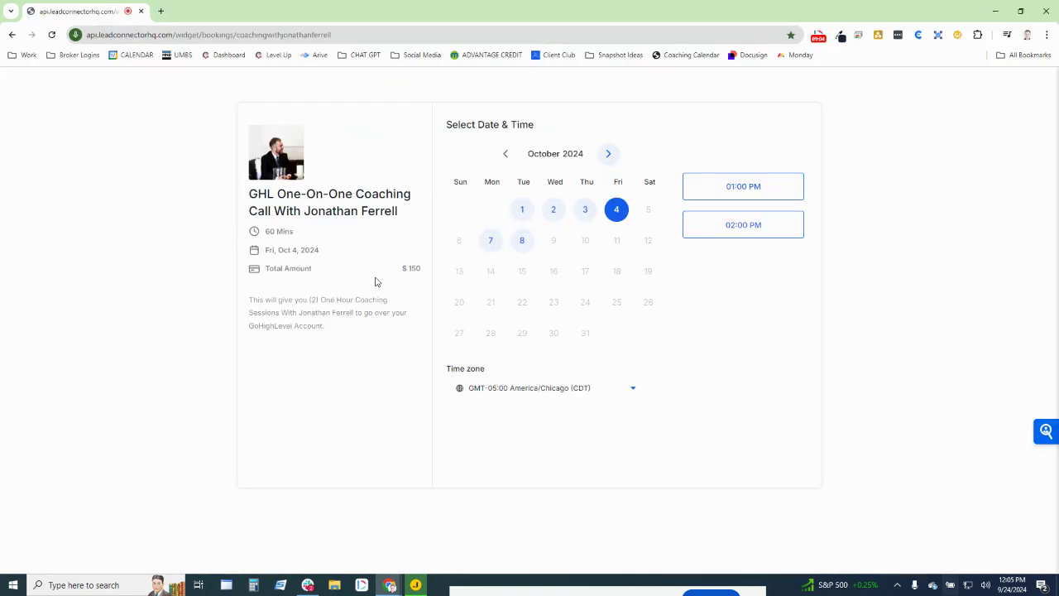
mouse_move(376, 278)
left_mouse_down()
mouse_move(425, 285)
mouse_move(393, 284)
mouse_move(392, 273)
left_mouse_up()
left_click(409, 281)
left_click(393, 285)
left_click(397, 283)
left_click(407, 282)
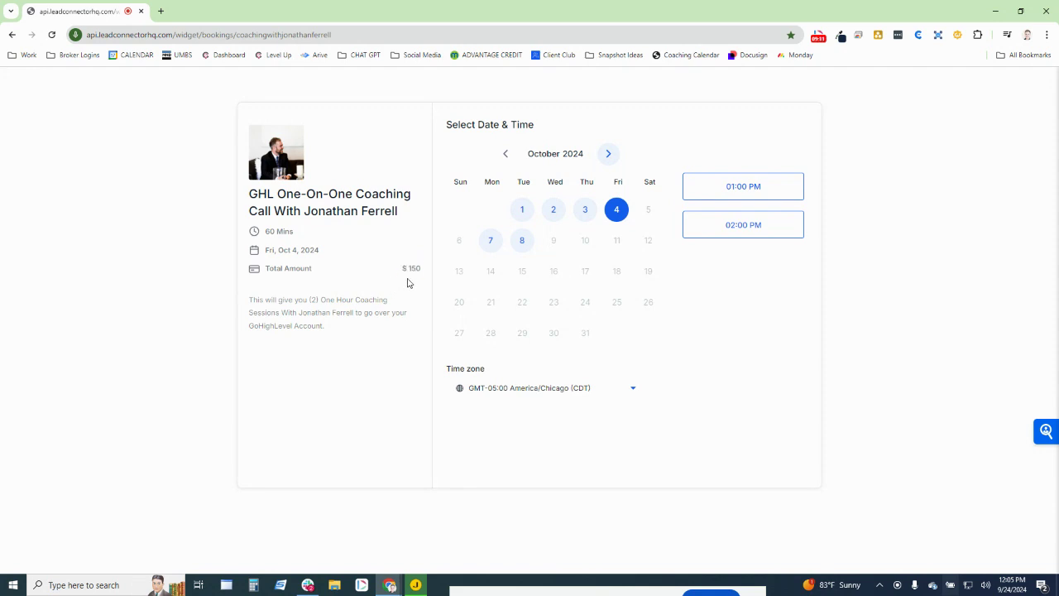
left_click_drag(421, 272, 393, 280)
left_click_drag(384, 17, 0, 16)
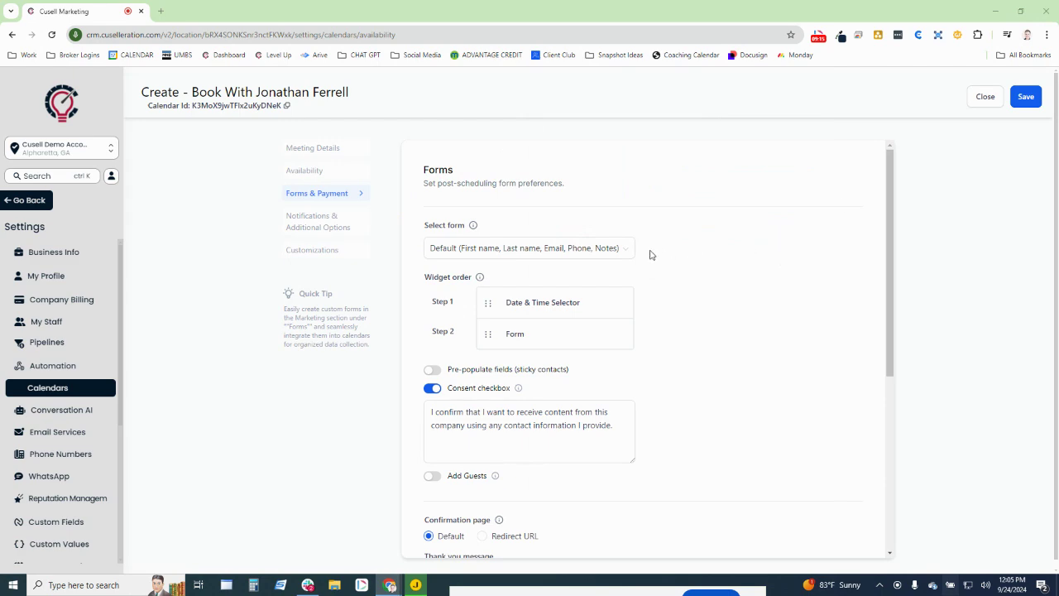
- Review the default form and consent text with payments off, and save the form settings
scroll(633, 293, "down", 3)
scroll(463, 517, "down", 1)
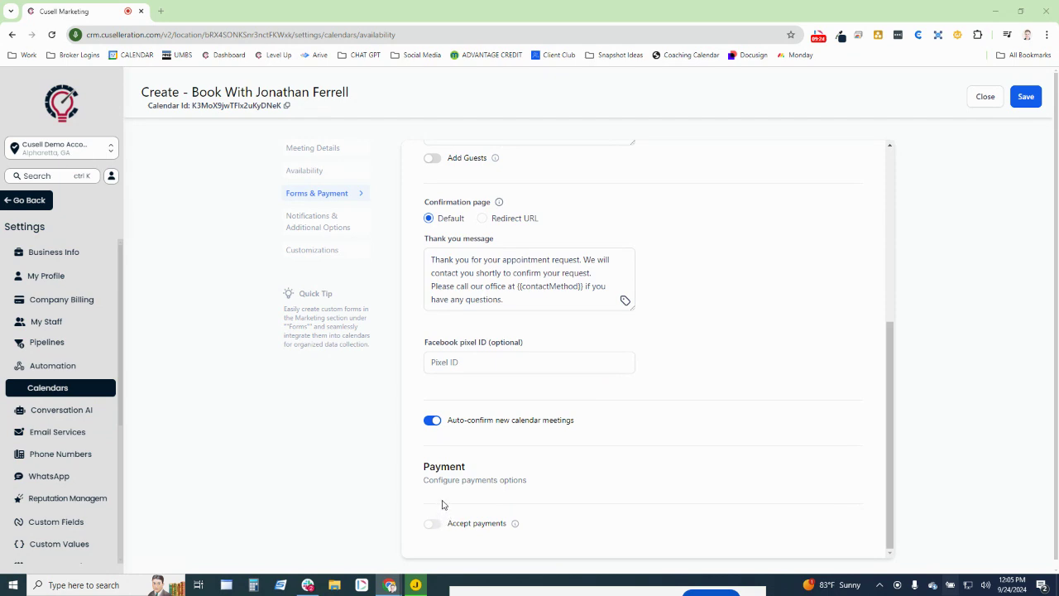
scroll(617, 404, "up", 2)
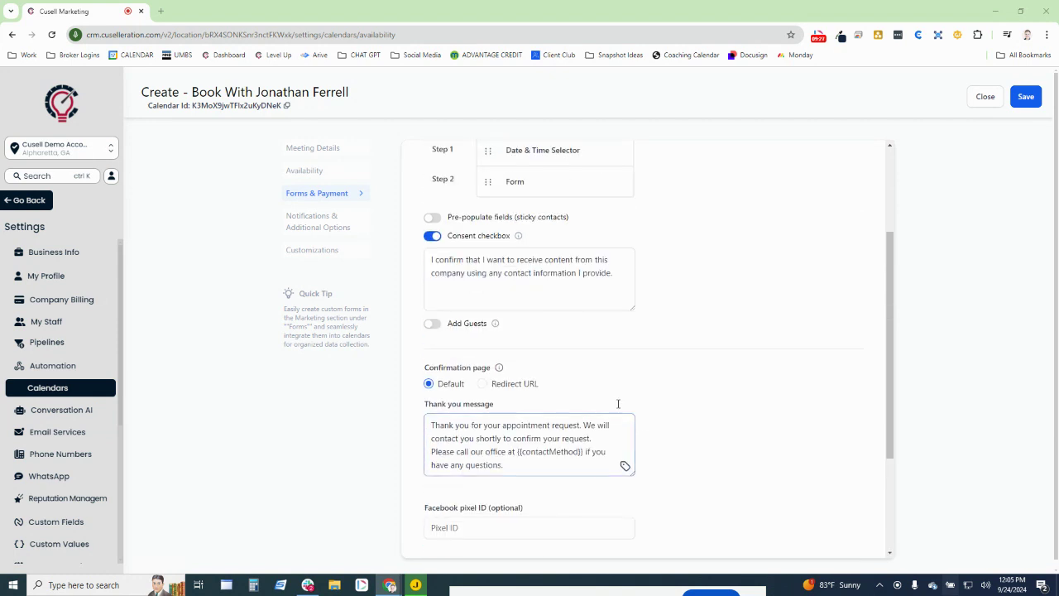
scroll(617, 404, "up", 2)
left_click(1026, 96)
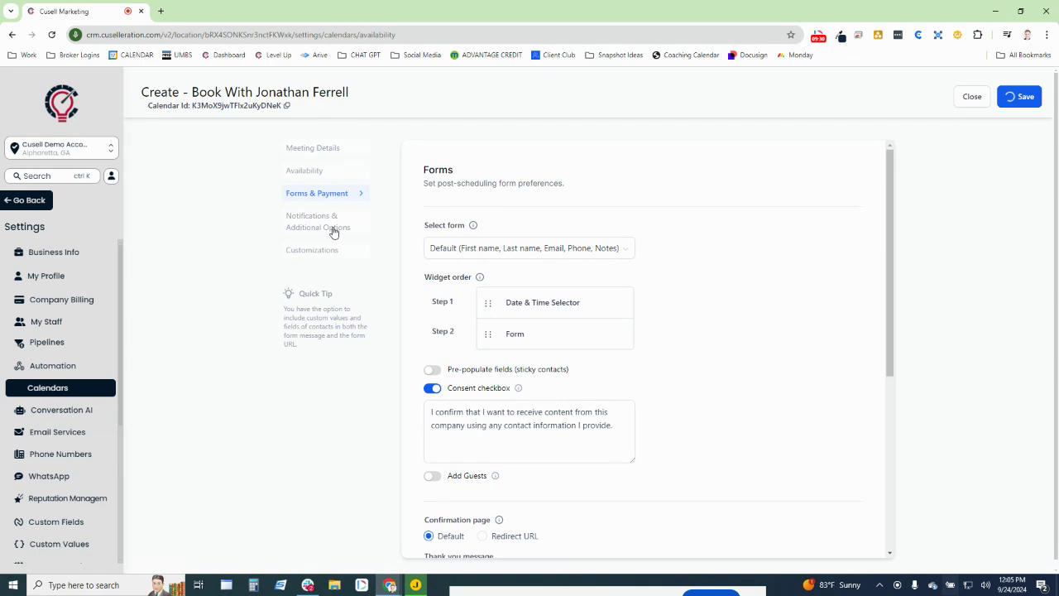
left_click(331, 232)
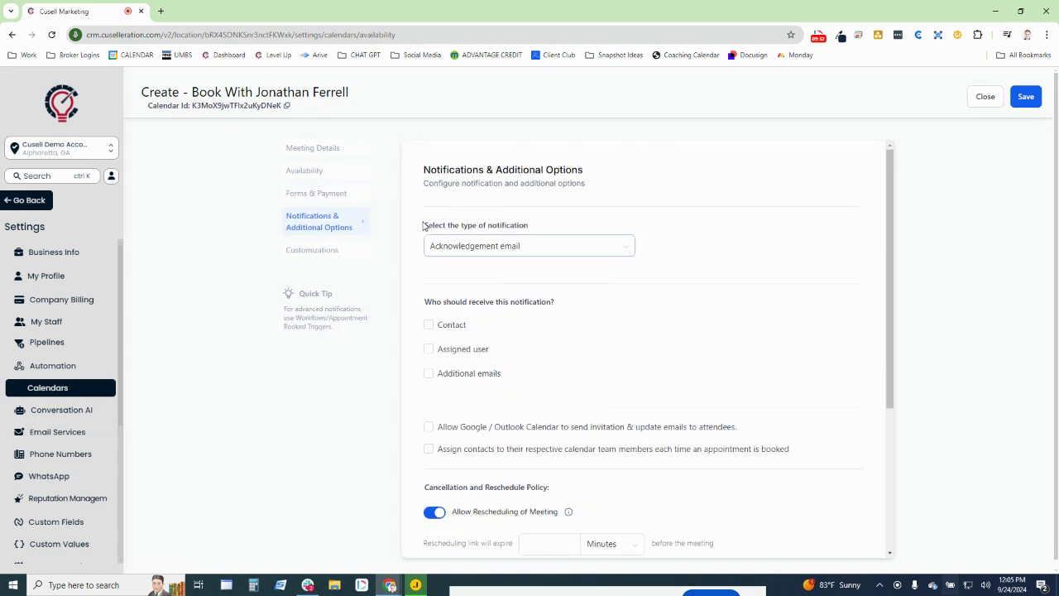
- Send the acknowledgement email to the contact and assigned user, allowing Google/Outlook calendar invites
left_click_drag(422, 225, 604, 226)
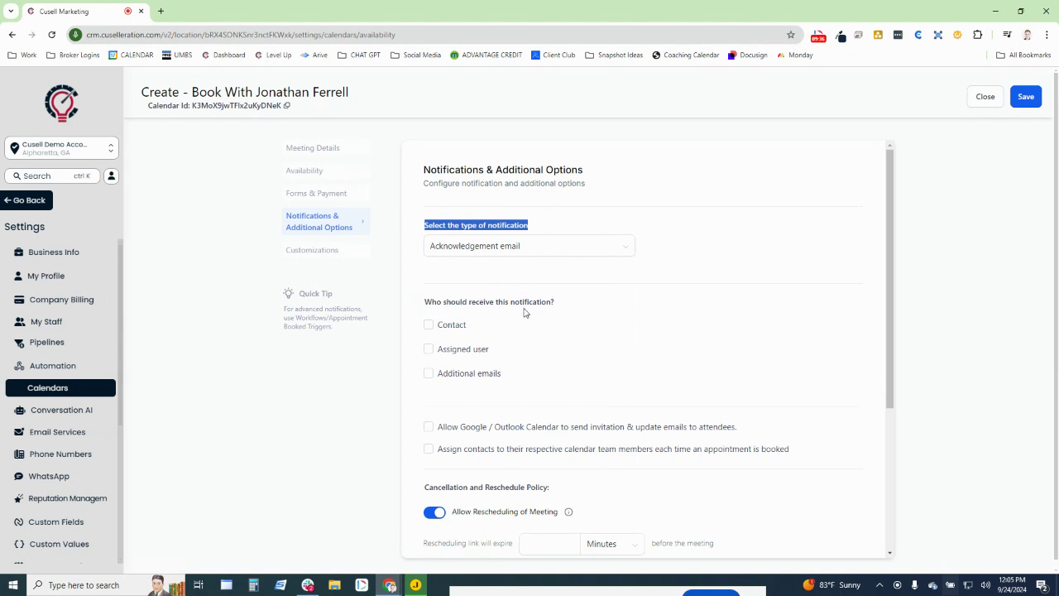
left_click(428, 349)
left_click(428, 325)
left_click(535, 434)
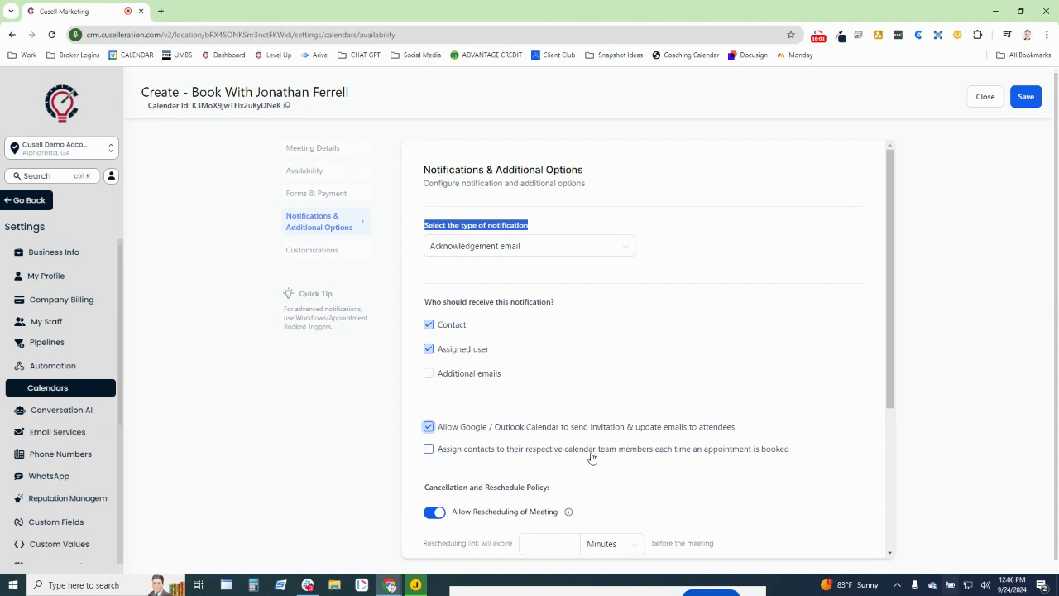
left_click(819, 455)
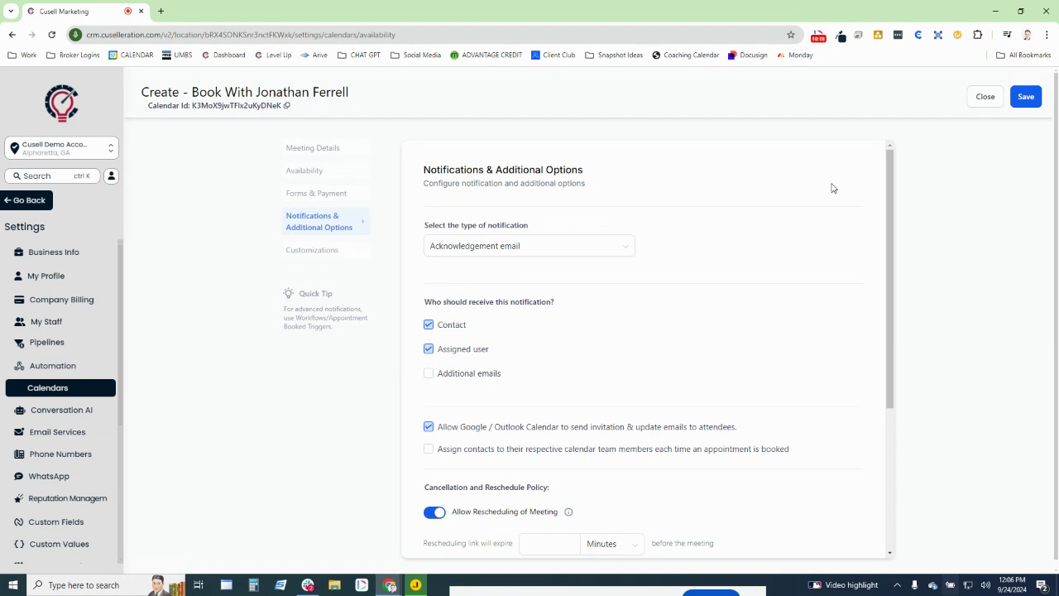
- Turn off the Rescheduling and Cancellation toggles
scroll(703, 244, "down", 3)
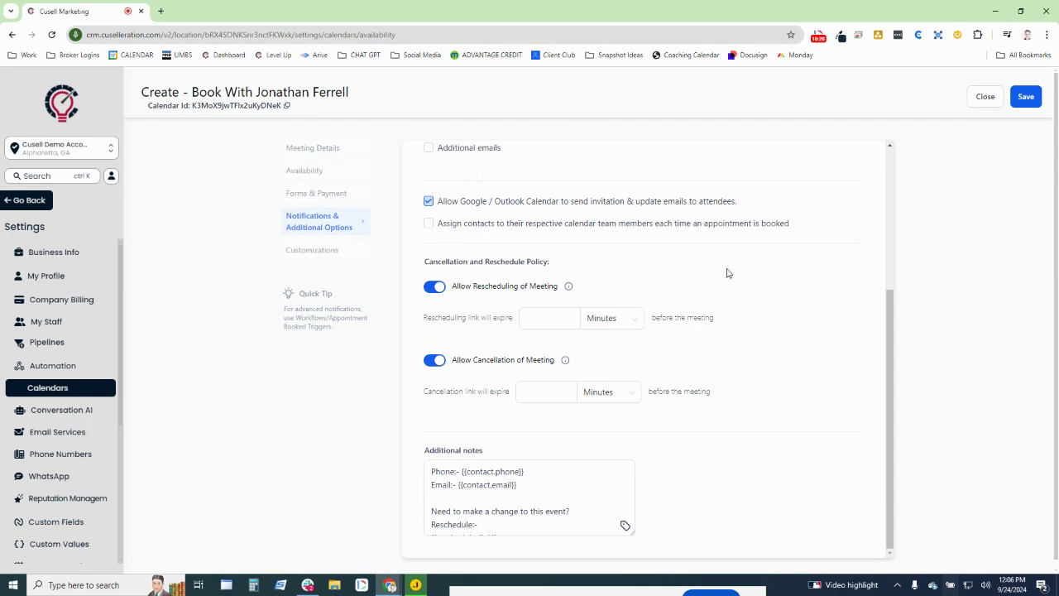
left_click(436, 287)
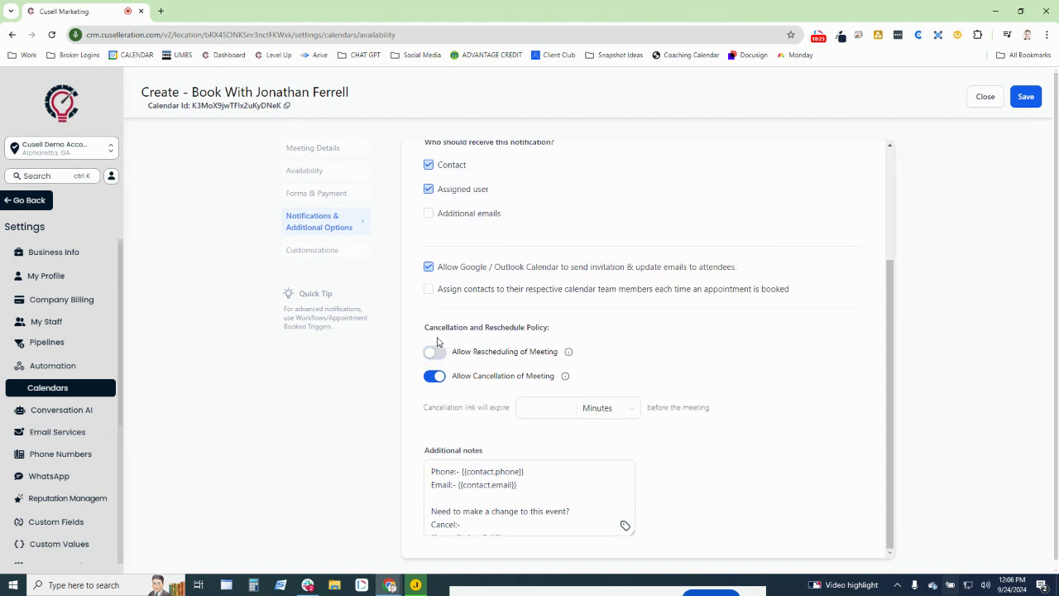
left_click(436, 374)
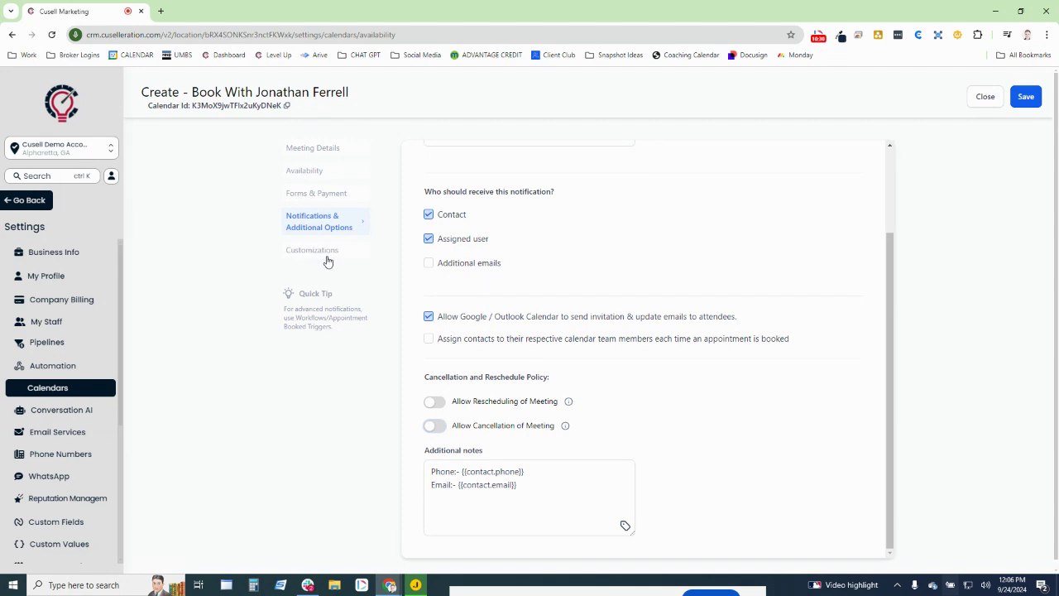
- Save the notification settings and launch the booking widget preview in a new tab
left_click(1027, 100)
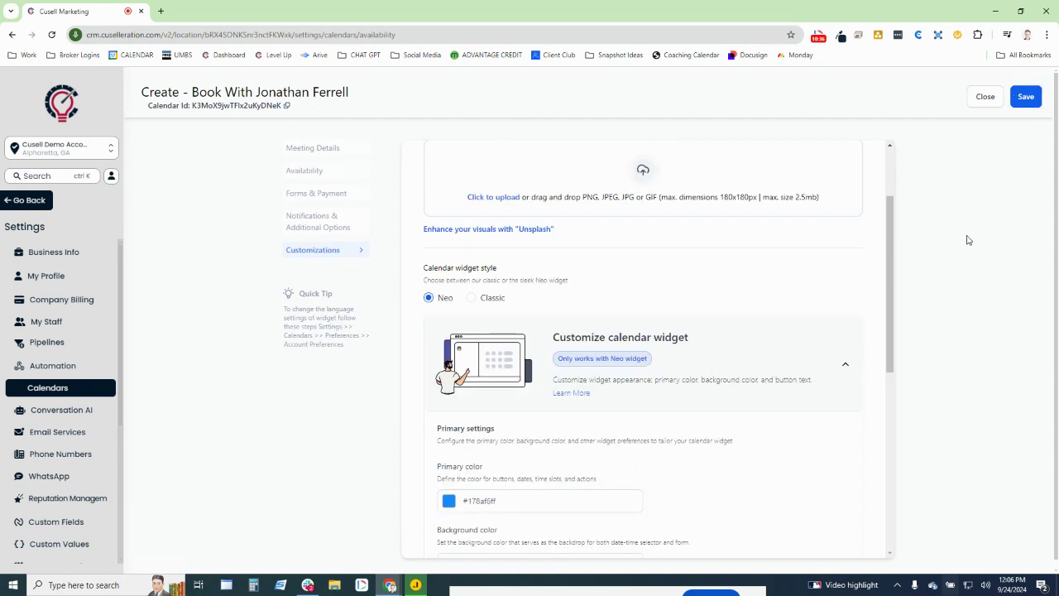
left_click_drag(1058, 66, 1058, 116)
scroll(590, 378, "down", 2)
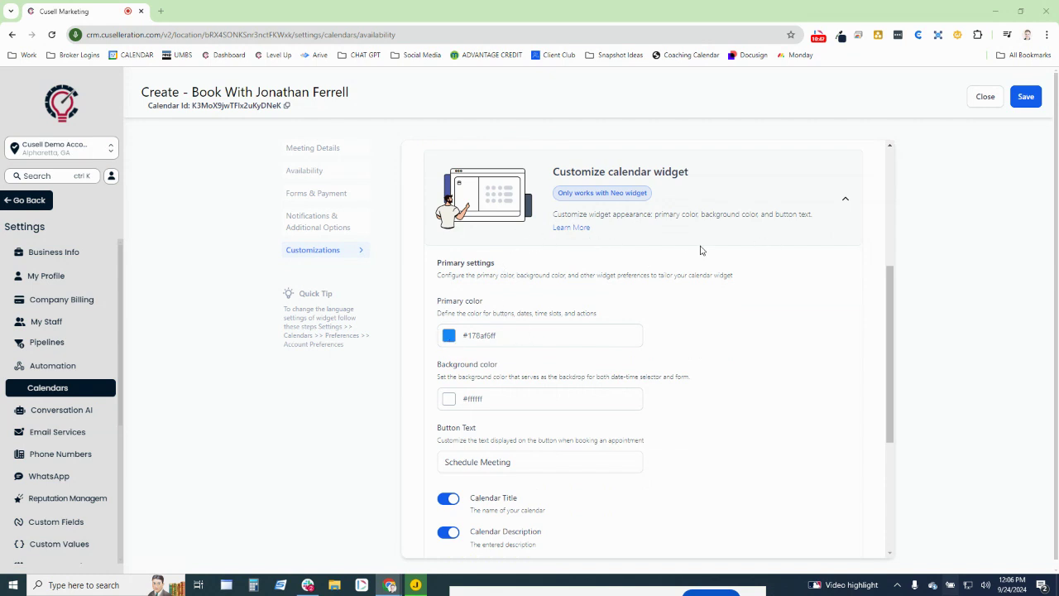
scroll(700, 249, "down", 1)
scroll(700, 251, "down", 3)
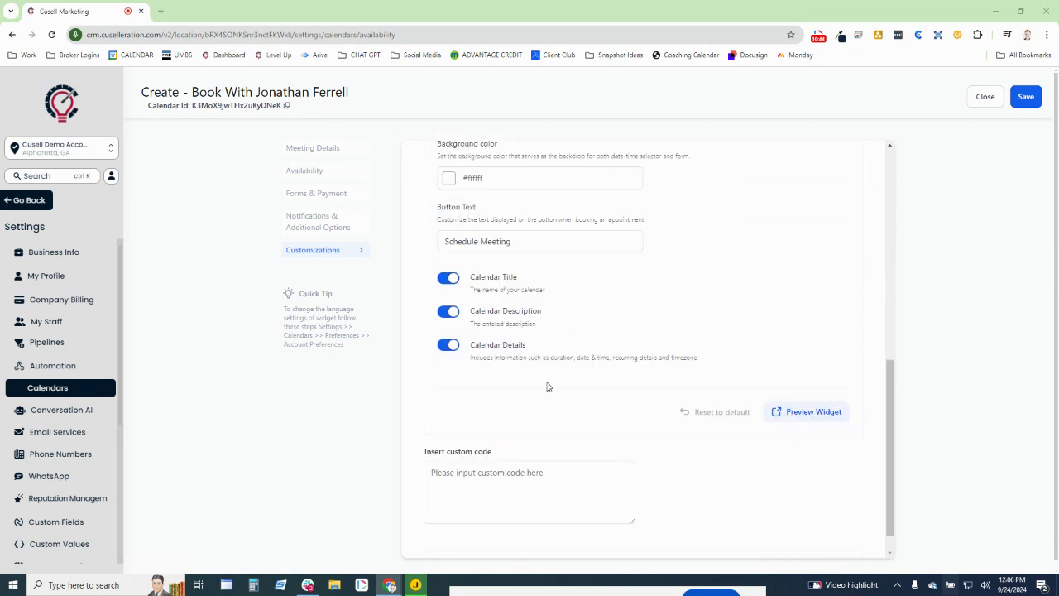
left_click(793, 412)
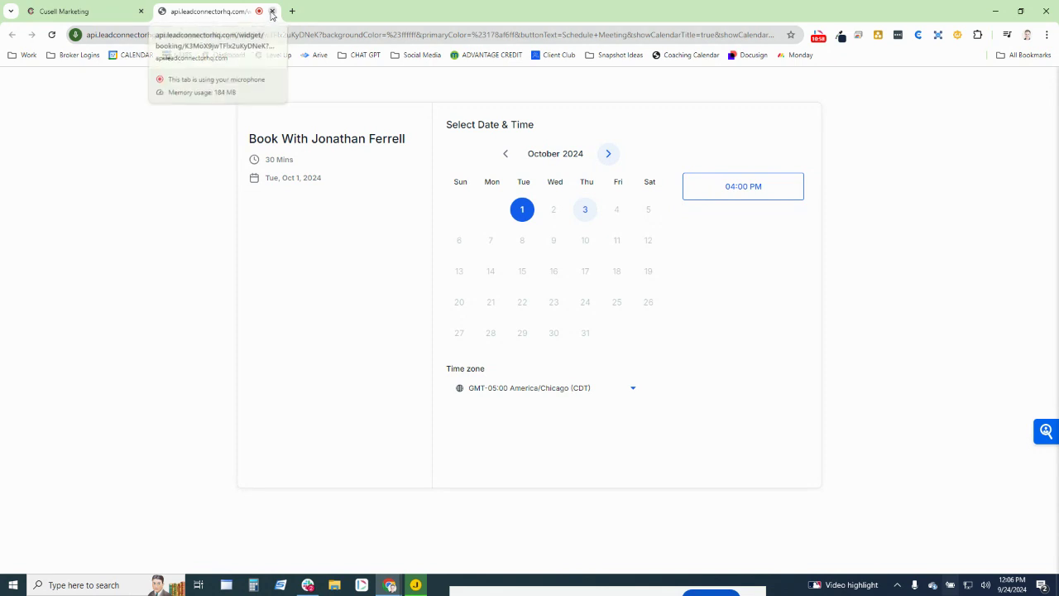
left_click(270, 12)
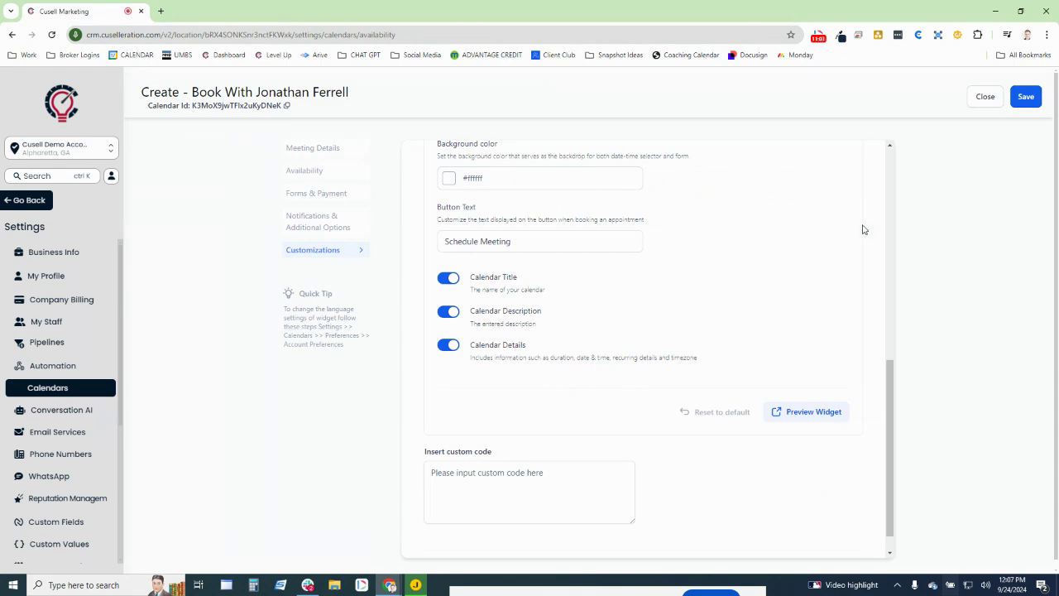
scroll(835, 248, "down", 1)
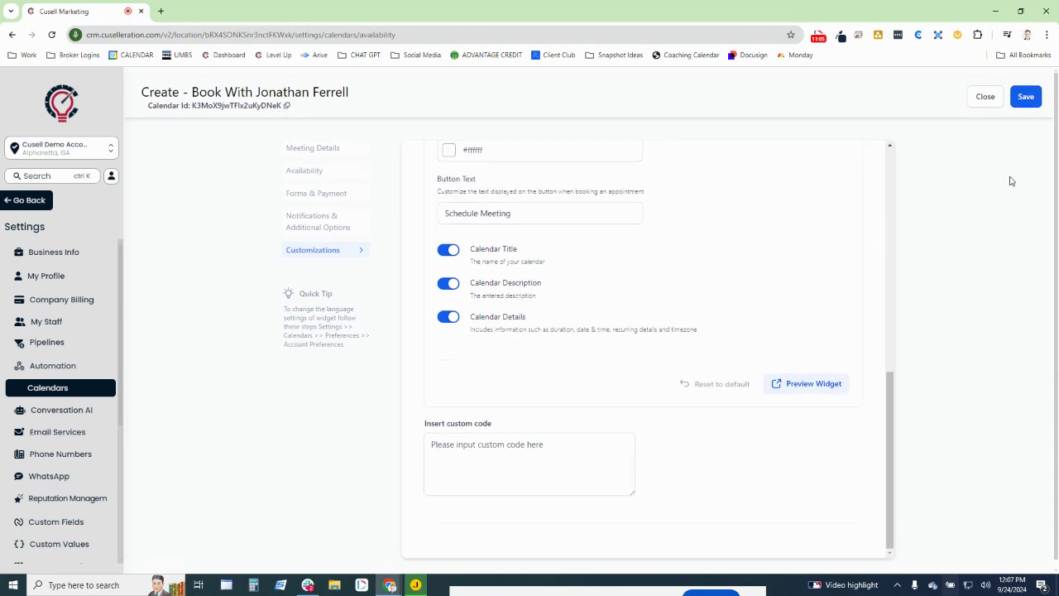
scroll(858, 299, "up", 2)
scroll(836, 287, "up", 10)
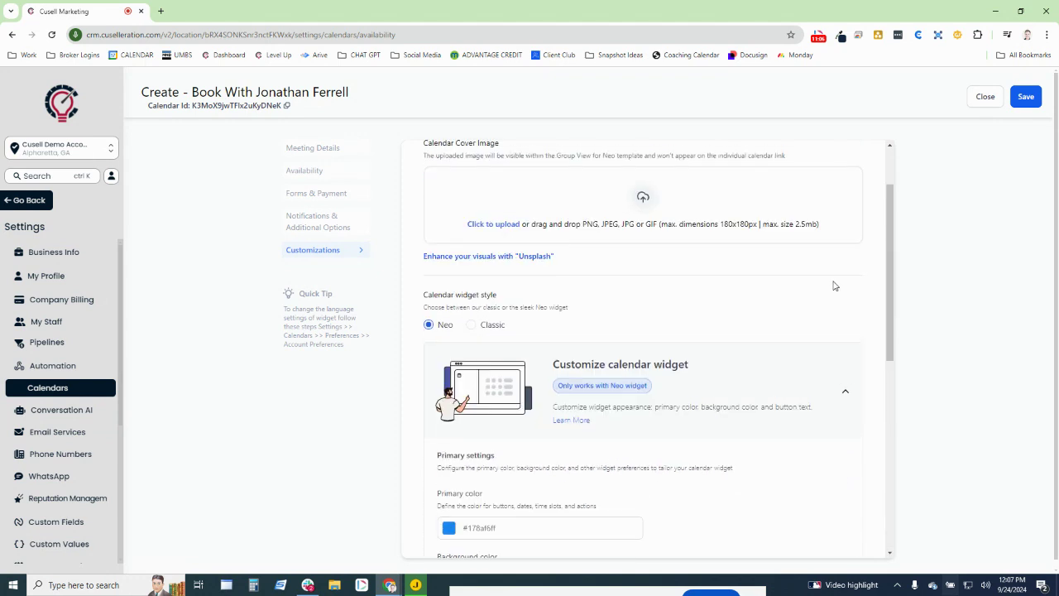